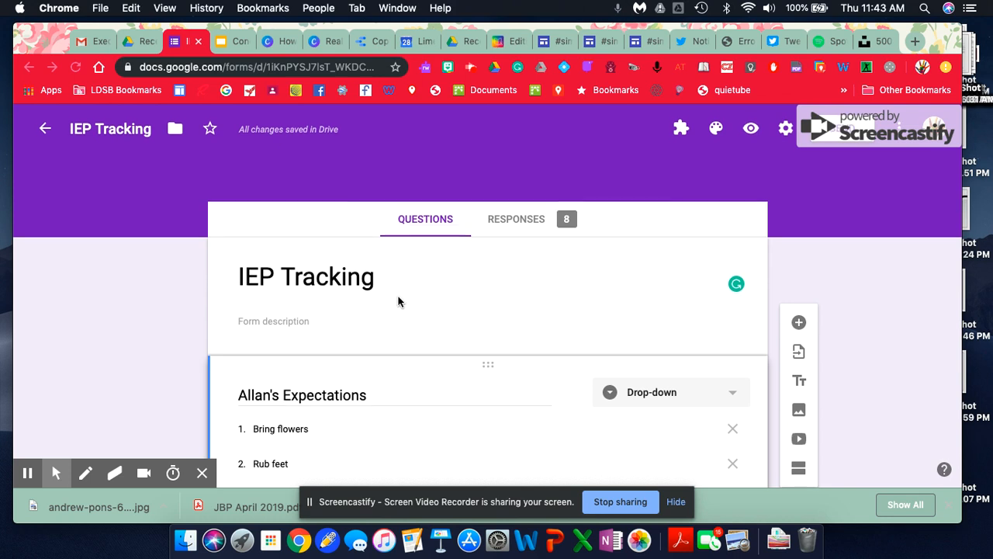
Step: Review all questions of the IEP Tracking form, from the expectations drop-downs to the prompting scale, task success grid, Feedback and Next Steps
{"action": "scroll", "coordinate": [398, 301], "scroll_direction": "down", "scroll_amount": 2}
{"action": "scroll", "coordinate": [398, 301], "scroll_direction": "down", "scroll_amount": 3}
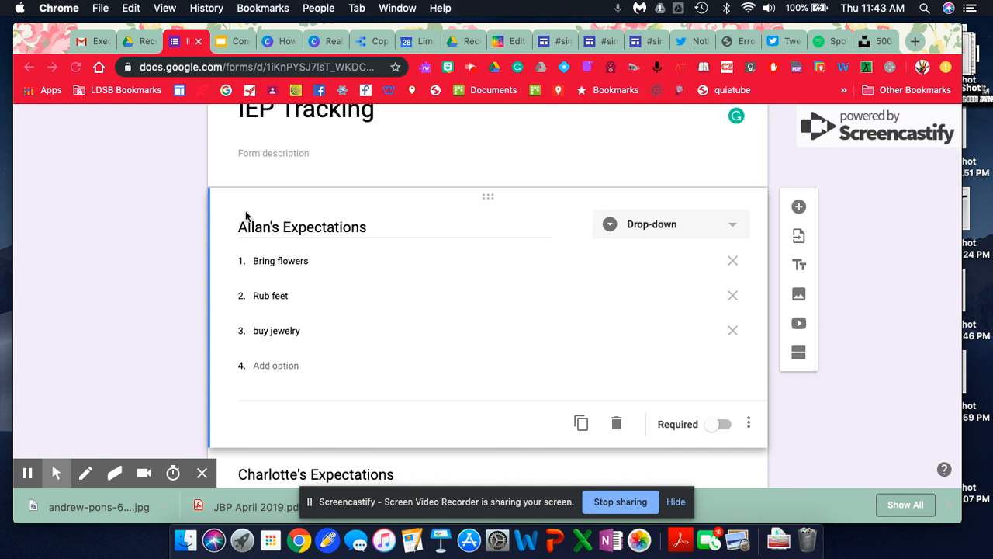
{"action": "scroll", "coordinate": [355, 357], "scroll_direction": "down", "scroll_amount": 9}
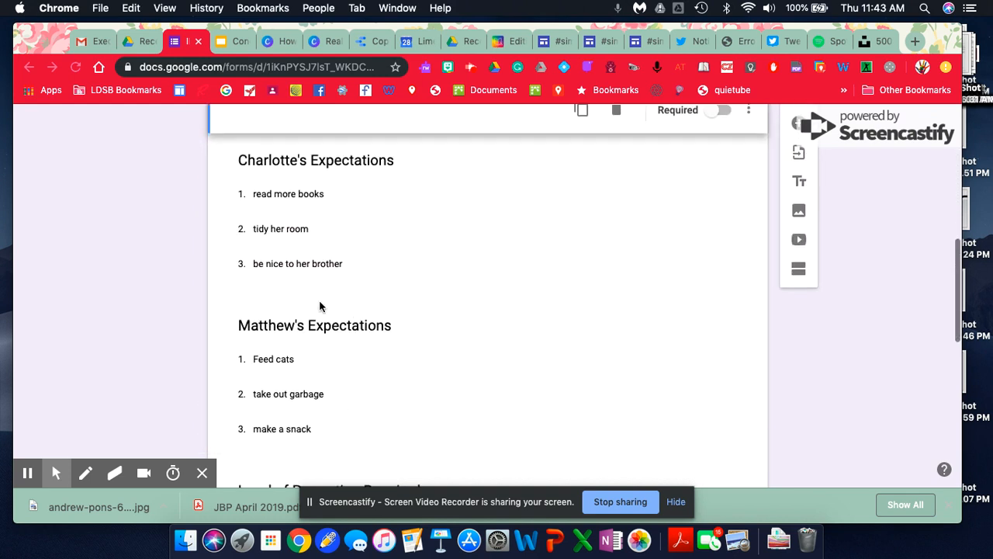
{"action": "scroll", "coordinate": [339, 303], "scroll_direction": "up", "scroll_amount": 9}
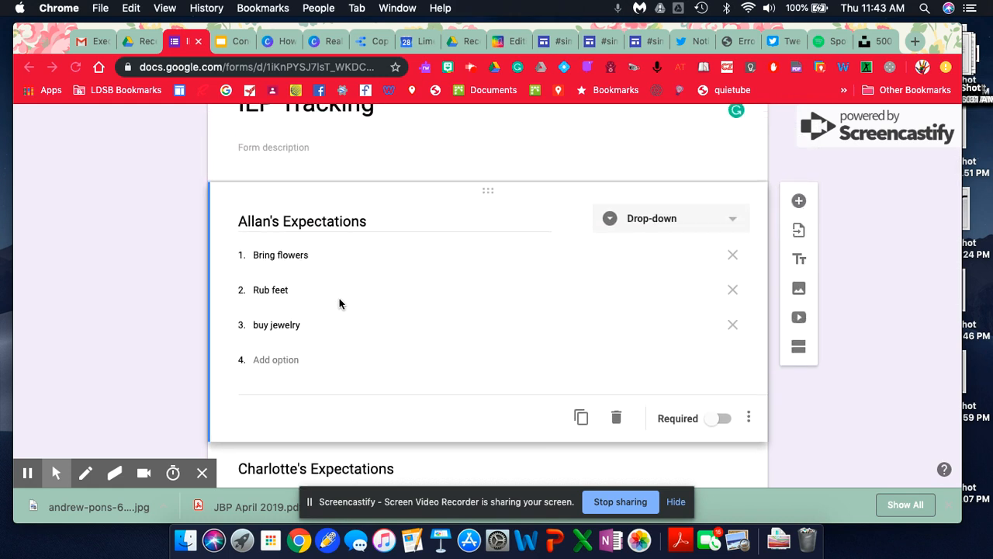
{"action": "scroll", "coordinate": [339, 303], "scroll_direction": "down", "scroll_amount": 1}
{"action": "scroll", "coordinate": [339, 303], "scroll_direction": "down", "scroll_amount": 4}
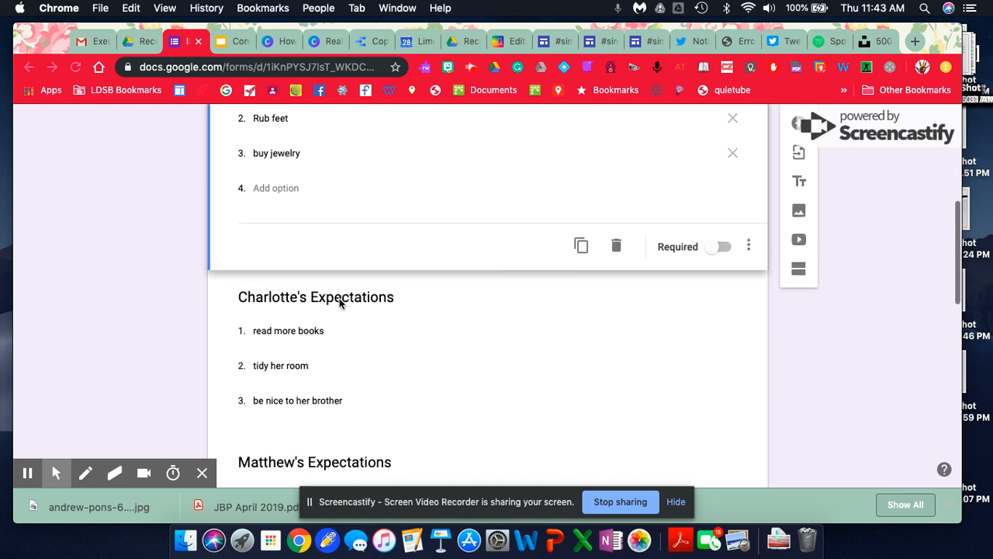
{"action": "scroll", "coordinate": [340, 302], "scroll_direction": "up", "scroll_amount": 2}
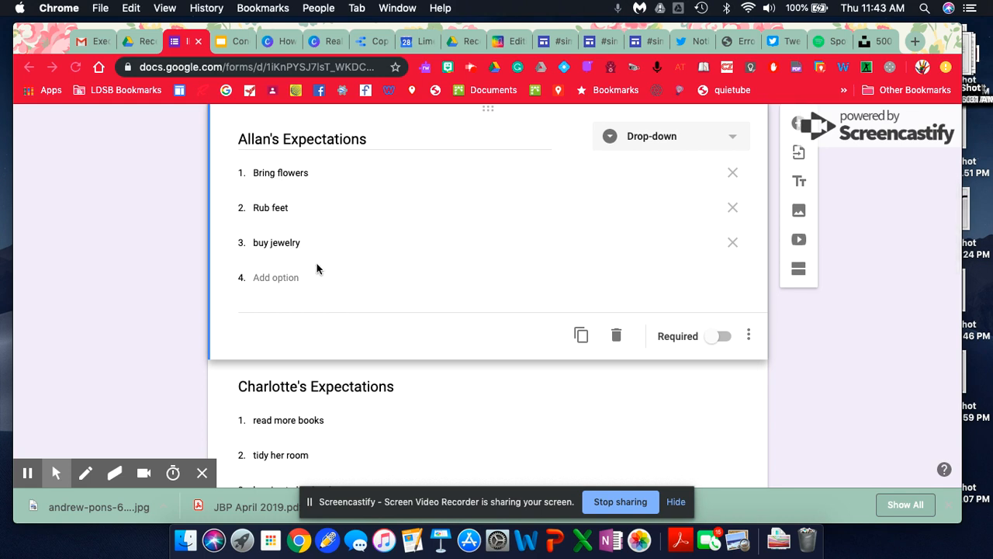
{"action": "scroll", "coordinate": [316, 268], "scroll_direction": "down", "scroll_amount": 1}
{"action": "scroll", "coordinate": [316, 268], "scroll_direction": "down", "scroll_amount": 2}
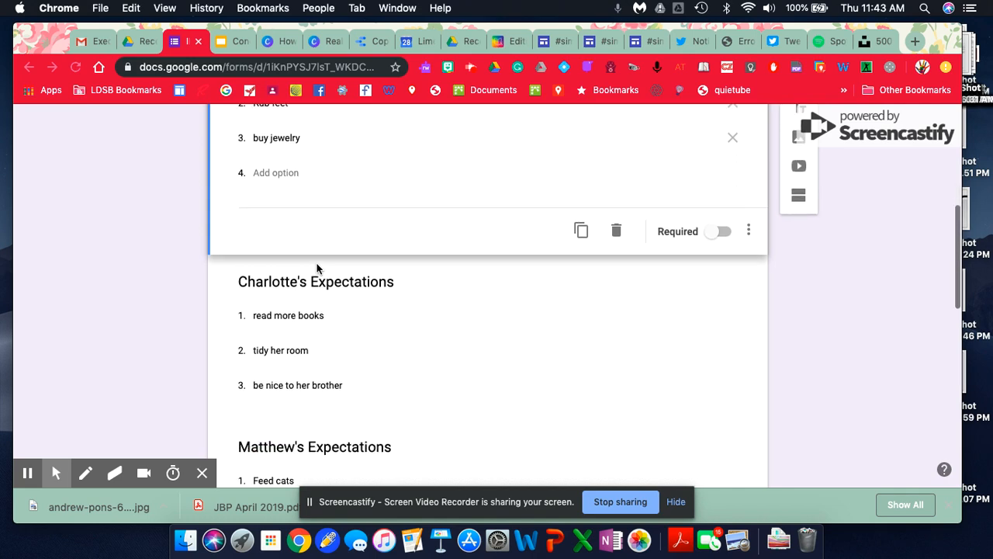
{"action": "scroll", "coordinate": [317, 269], "scroll_direction": "down", "scroll_amount": 12}
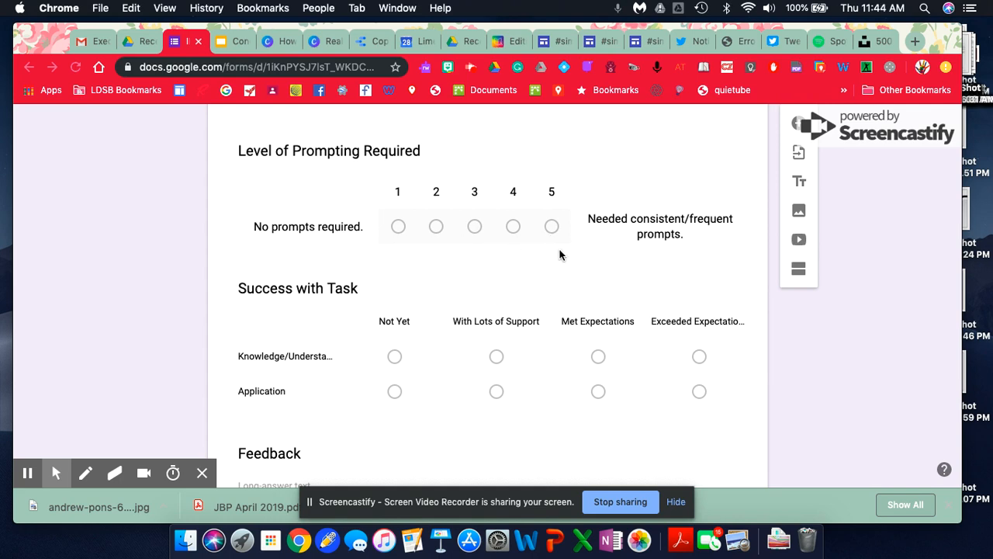
{"action": "scroll", "coordinate": [558, 254], "scroll_direction": "down", "scroll_amount": 3}
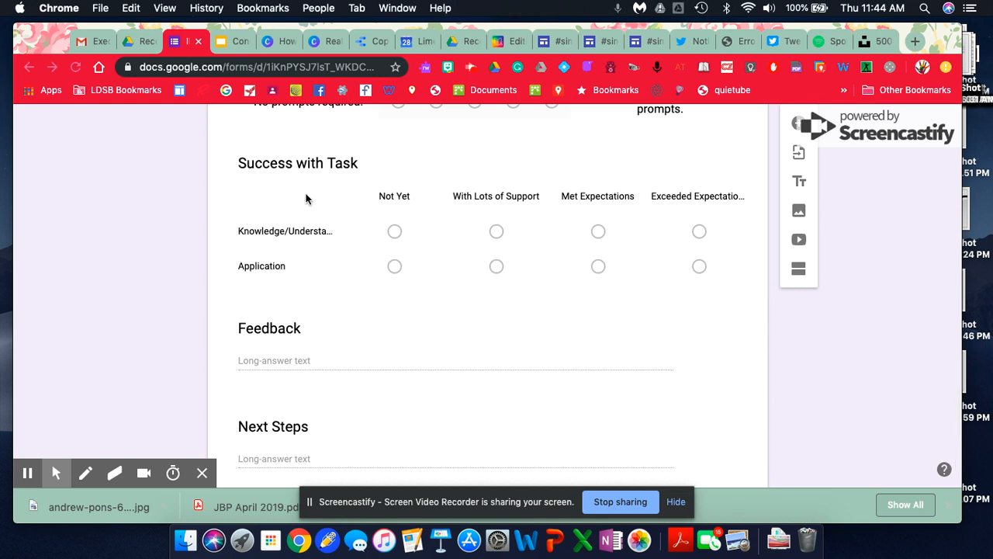
{"action": "scroll", "coordinate": [417, 313], "scroll_direction": "down", "scroll_amount": 2}
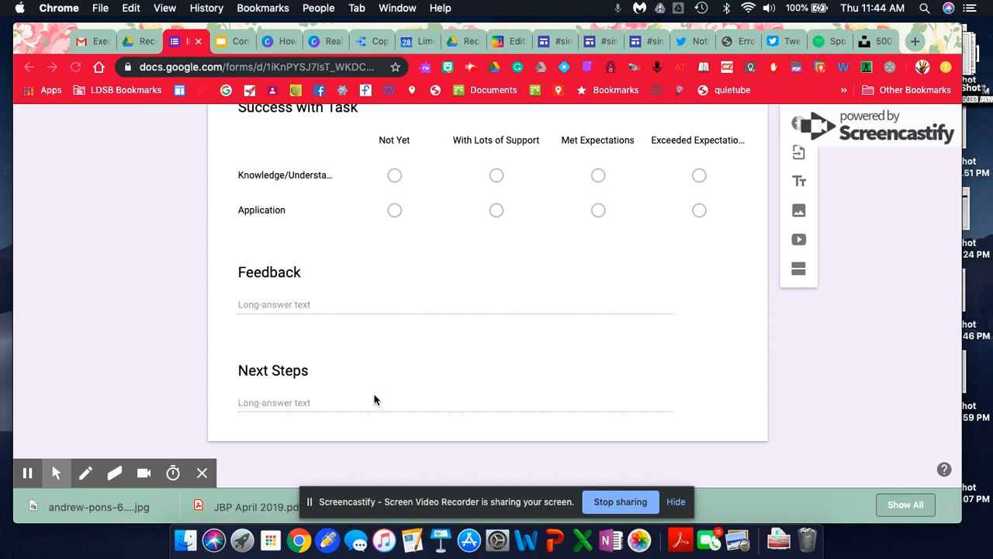
{"action": "scroll", "coordinate": [374, 400], "scroll_direction": "up", "scroll_amount": 10}
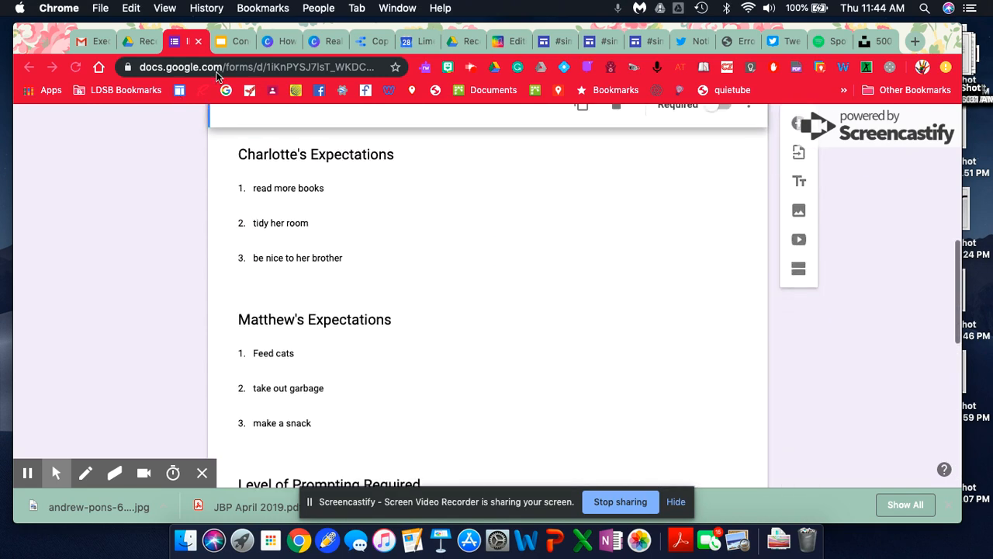
{"action": "scroll", "coordinate": [357, 325], "scroll_direction": "up", "scroll_amount": 6}
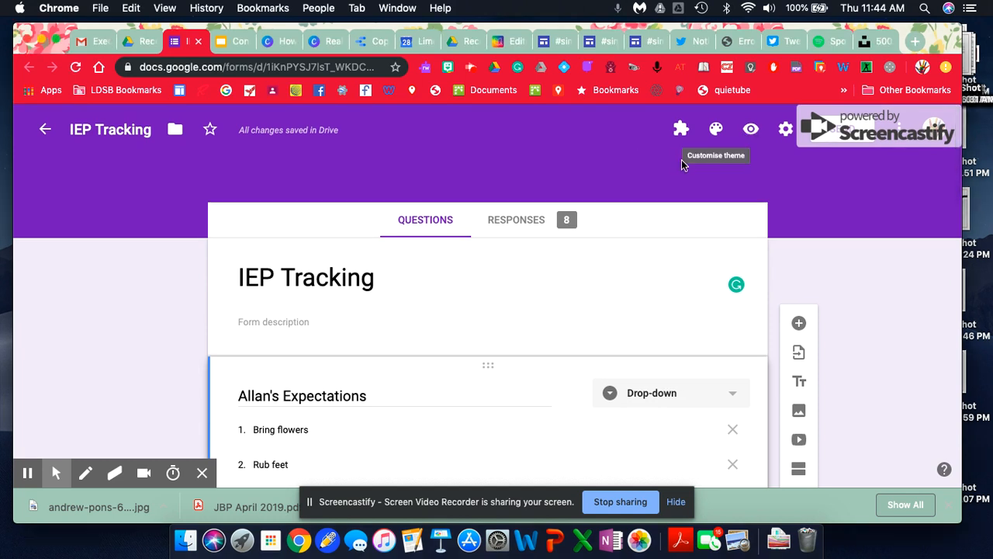
Step: Open the preview of the IEP Tracking form and look through the first drop-down's choices and the remaining fields
{"action": "left_click", "coordinate": [753, 130]}
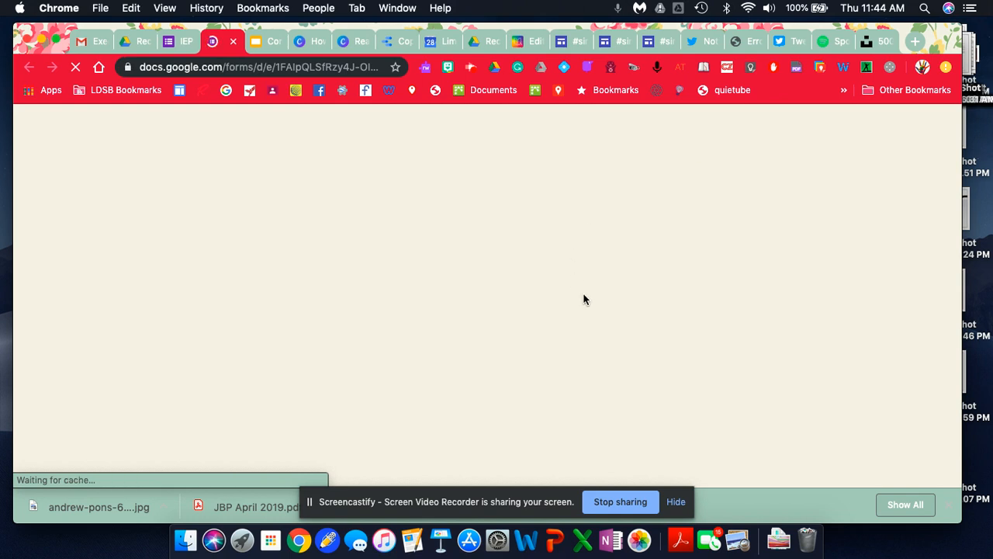
{"action": "scroll", "coordinate": [627, 410], "scroll_direction": "down", "scroll_amount": 3}
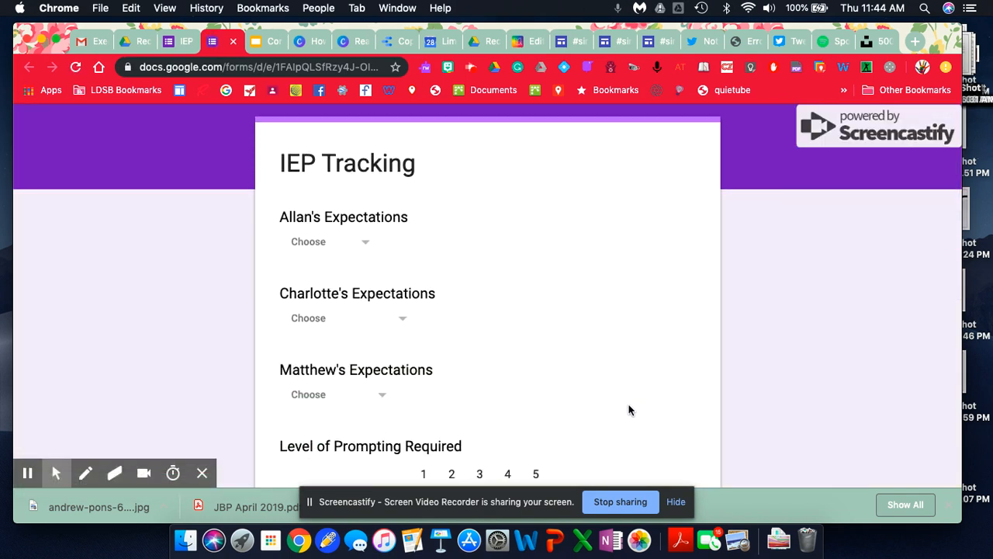
{"action": "left_click", "coordinate": [366, 226]}
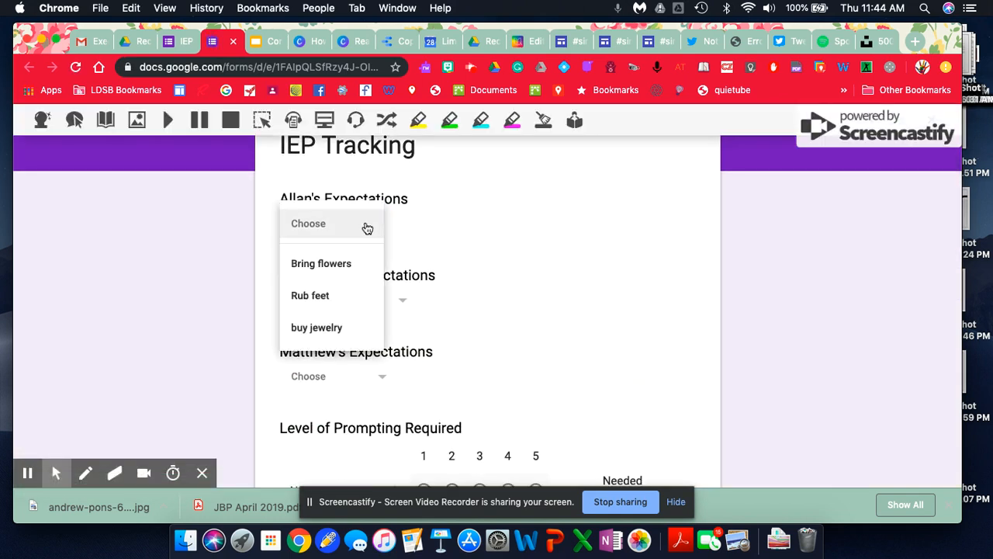
{"action": "left_click", "coordinate": [438, 228]}
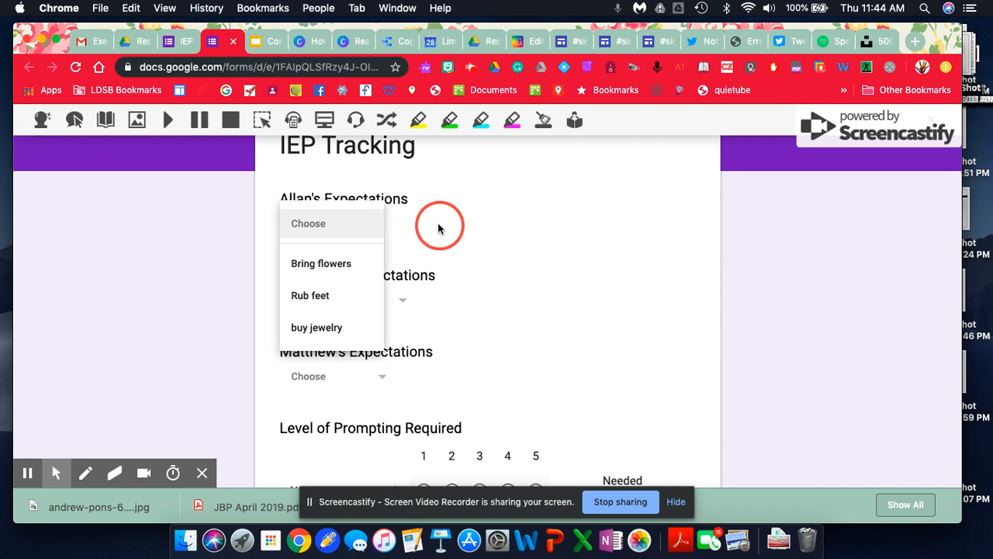
{"action": "scroll", "coordinate": [392, 412], "scroll_direction": "down", "scroll_amount": 5}
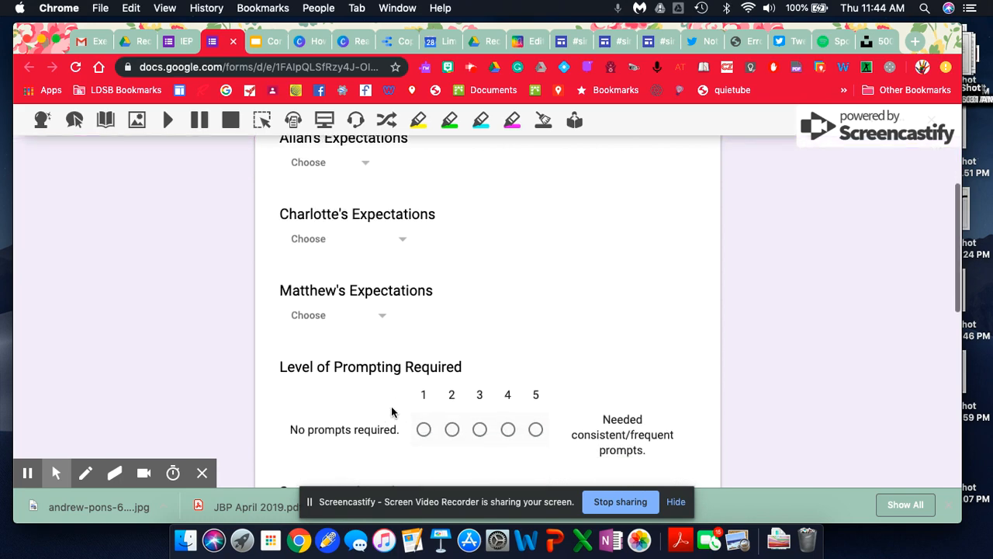
{"action": "scroll", "coordinate": [391, 412], "scroll_direction": "down", "scroll_amount": 3}
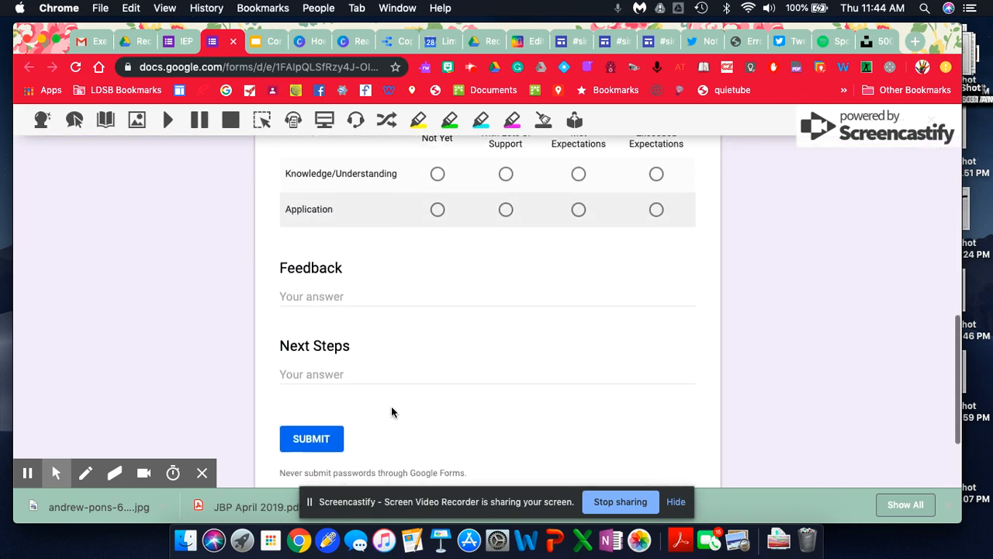
{"action": "scroll", "coordinate": [393, 410], "scroll_direction": "up", "scroll_amount": 9}
{"action": "scroll", "coordinate": [349, 311], "scroll_direction": "up", "scroll_amount": 4}
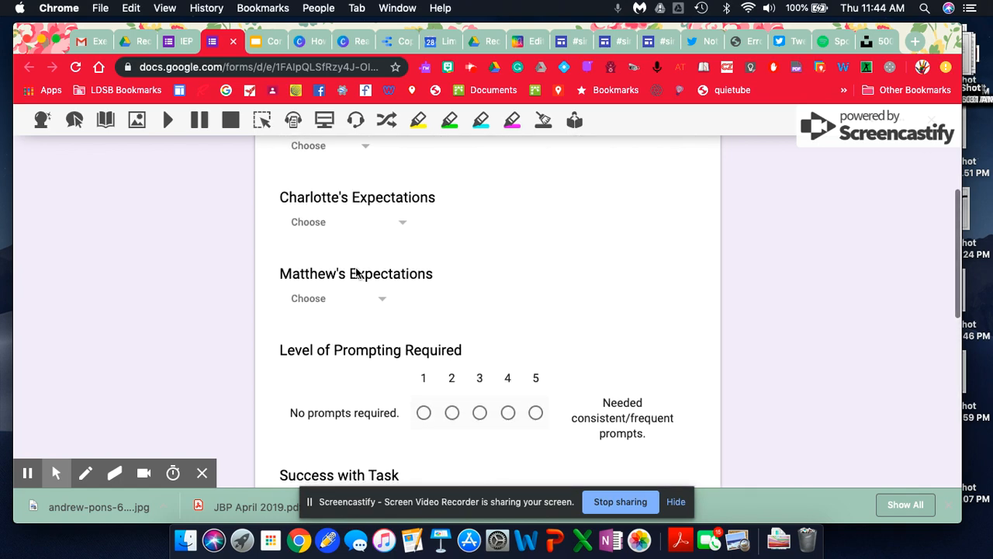
Step: Choose "buy jewelry" for the first expectations question and rate Level of Prompting Required as 5
{"action": "left_click", "coordinate": [367, 325]}
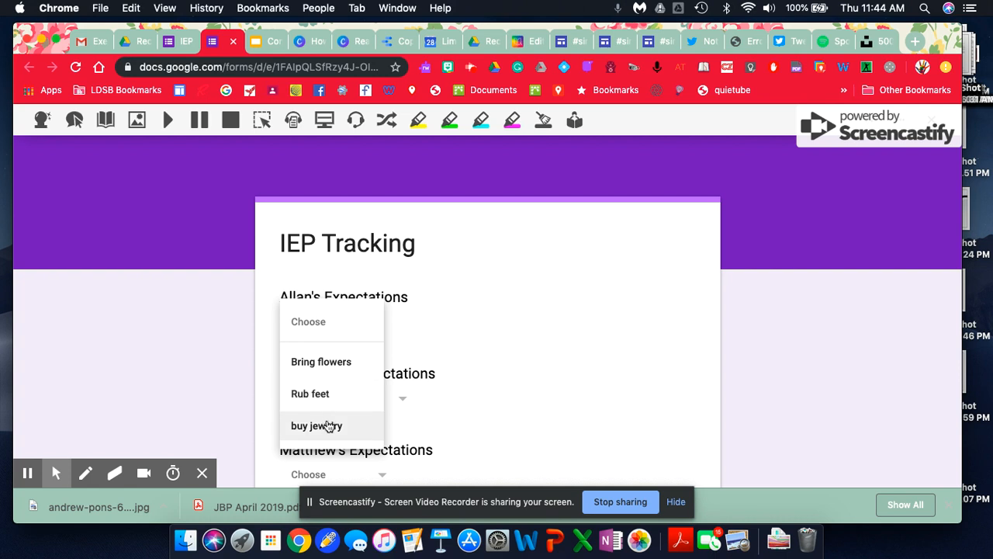
{"action": "left_click", "coordinate": [328, 424]}
{"action": "scroll", "coordinate": [475, 391], "scroll_direction": "down", "scroll_amount": 2}
{"action": "scroll", "coordinate": [475, 389], "scroll_direction": "down", "scroll_amount": 2}
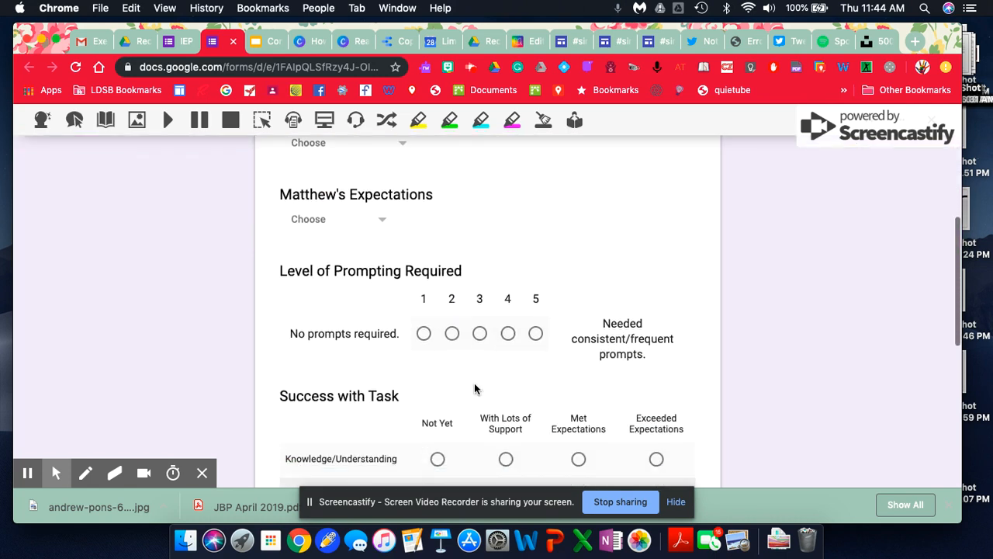
{"action": "left_click", "coordinate": [534, 334]}
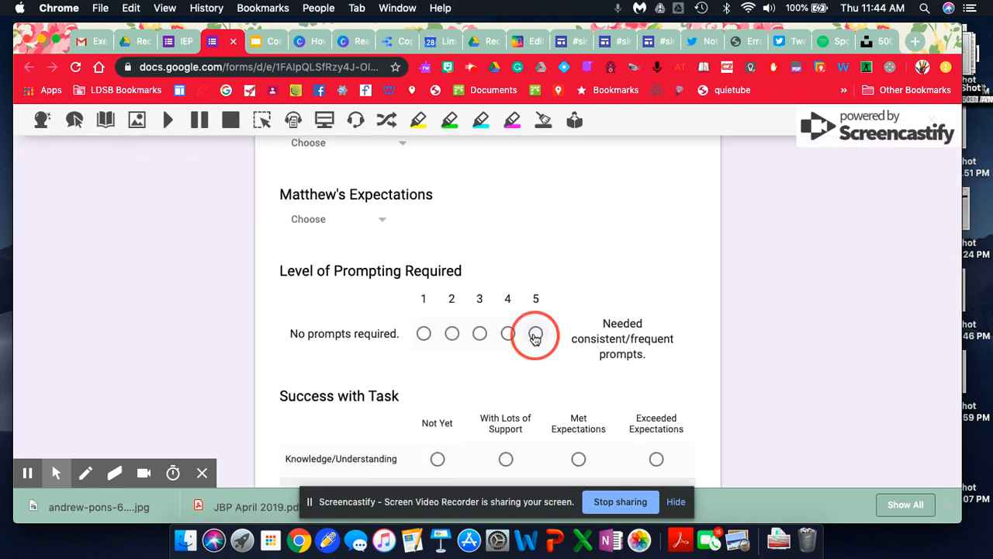
Step: Rate both Knowledge/Understanding and Application as "With Lots of Support" under Success with Task
{"action": "scroll", "coordinate": [533, 339], "scroll_direction": "down", "scroll_amount": 3}
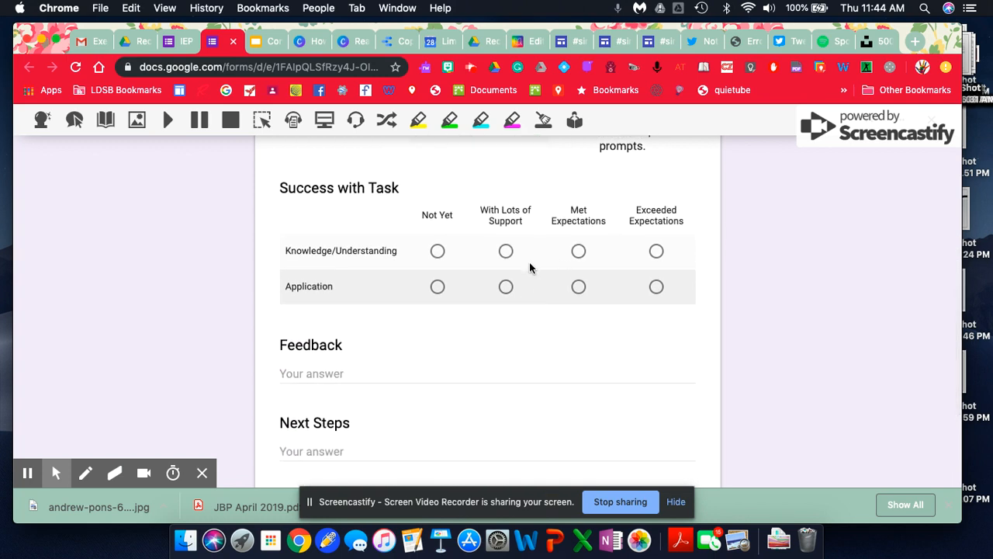
{"action": "left_click", "coordinate": [506, 252]}
{"action": "left_click", "coordinate": [506, 288]}
Step: Answer Next Steps with "try this on your own" and Feedback with "good try", and submit the form
{"action": "left_click", "coordinate": [354, 448]}
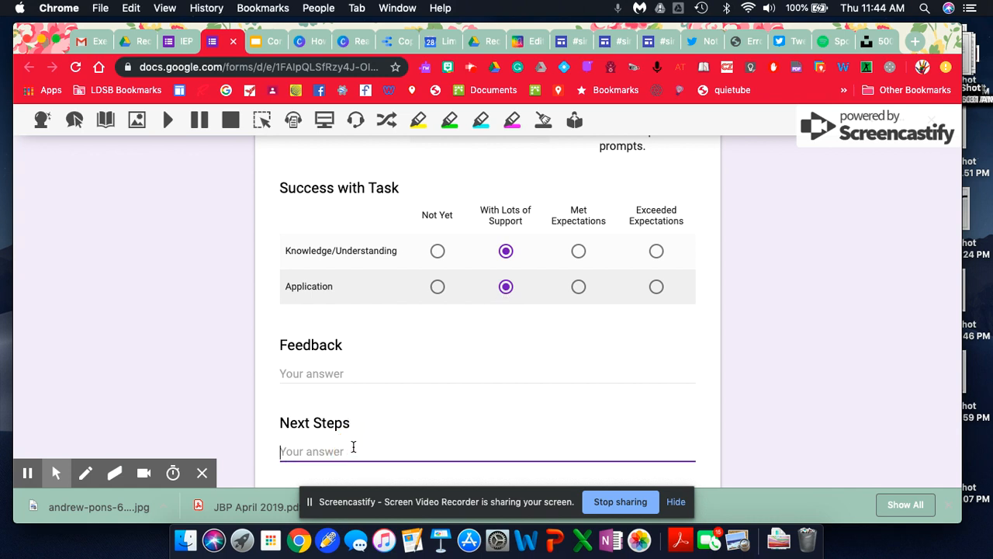
{"action": "type", "text": "tr"}
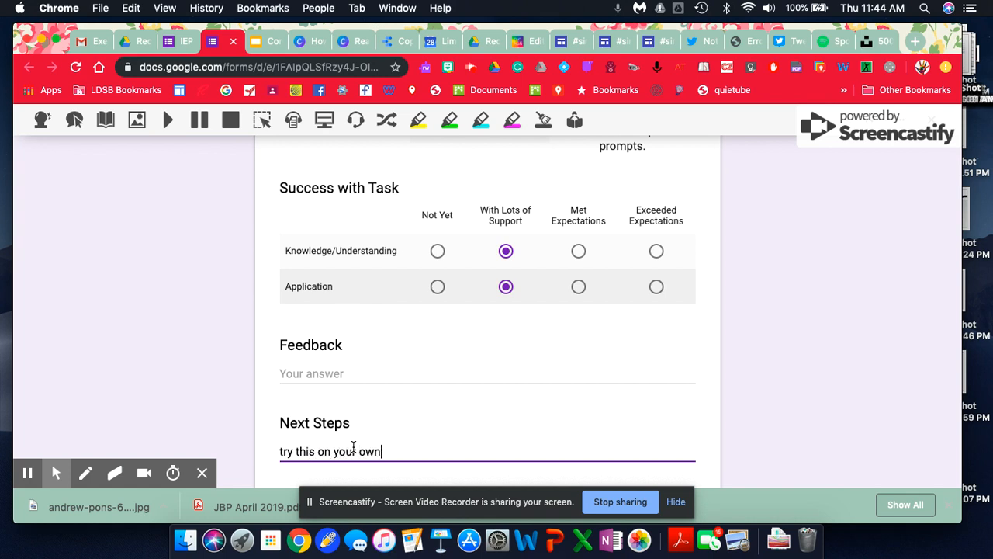
{"action": "type", "text": "y this on your own"}
{"action": "key", "text": "Return"}
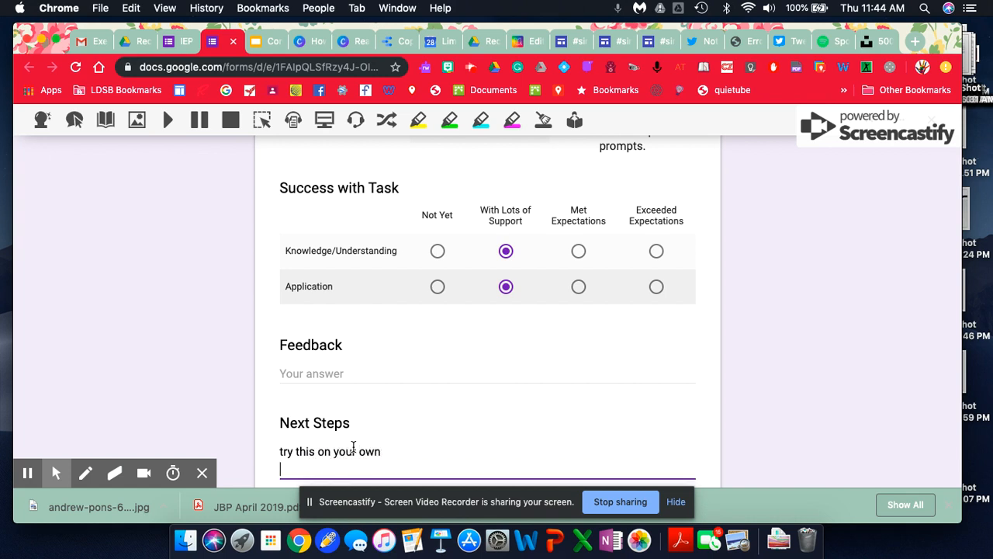
{"action": "left_click", "coordinate": [317, 377]}
{"action": "type", "text": "good try"}
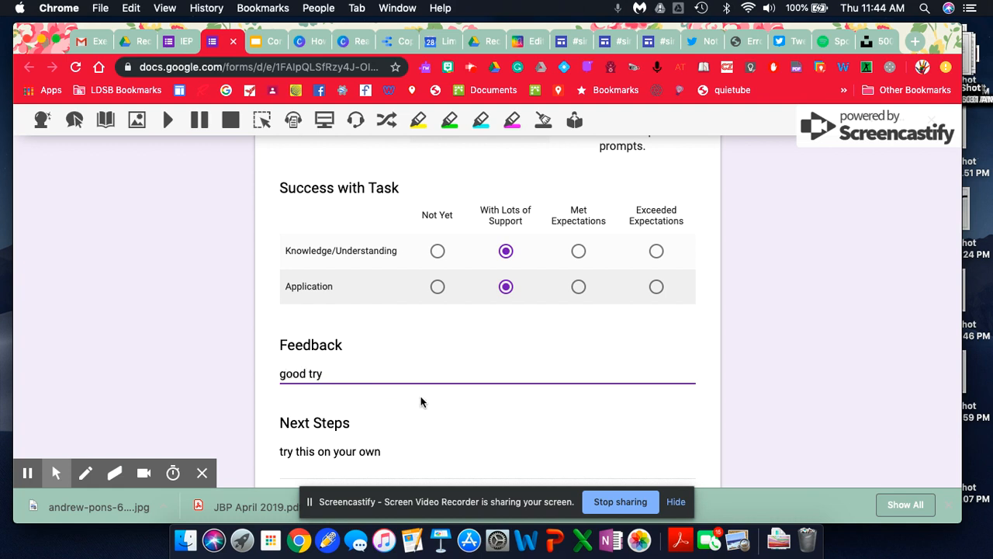
{"action": "scroll", "coordinate": [422, 401], "scroll_direction": "down", "scroll_amount": 5}
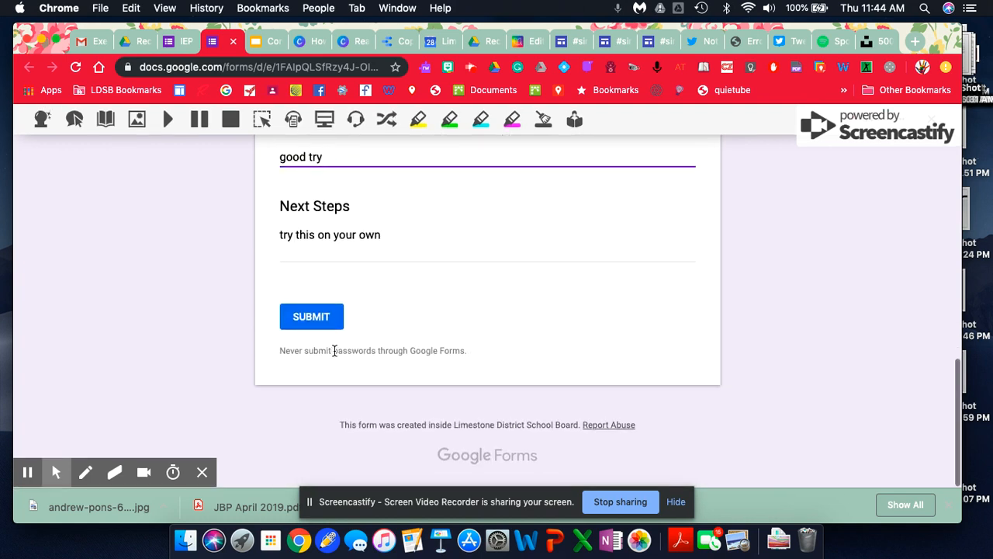
{"action": "left_click", "coordinate": [318, 327]}
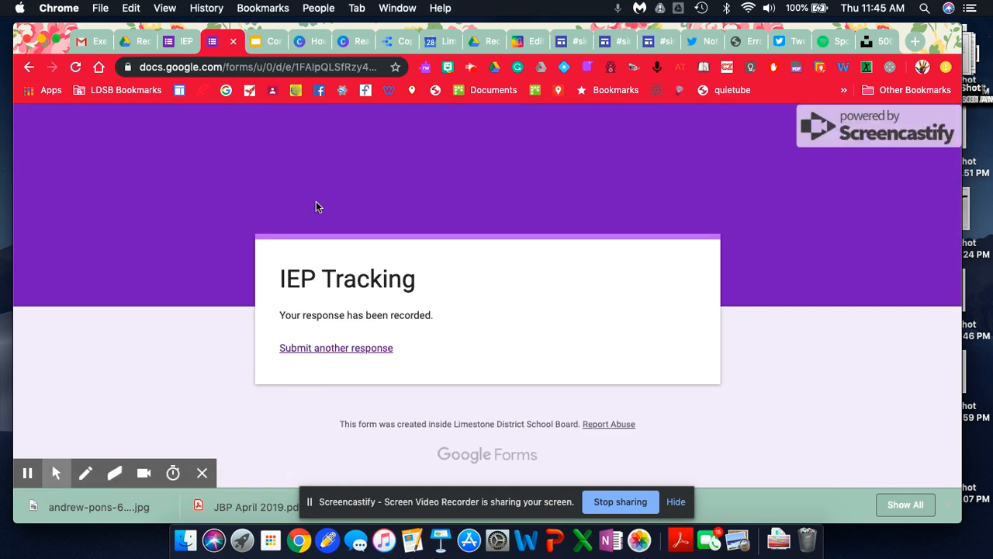
Step: Return to the IEP Tracking form editor and open its responses in the linked spreadsheet
{"action": "left_click", "coordinate": [180, 46]}
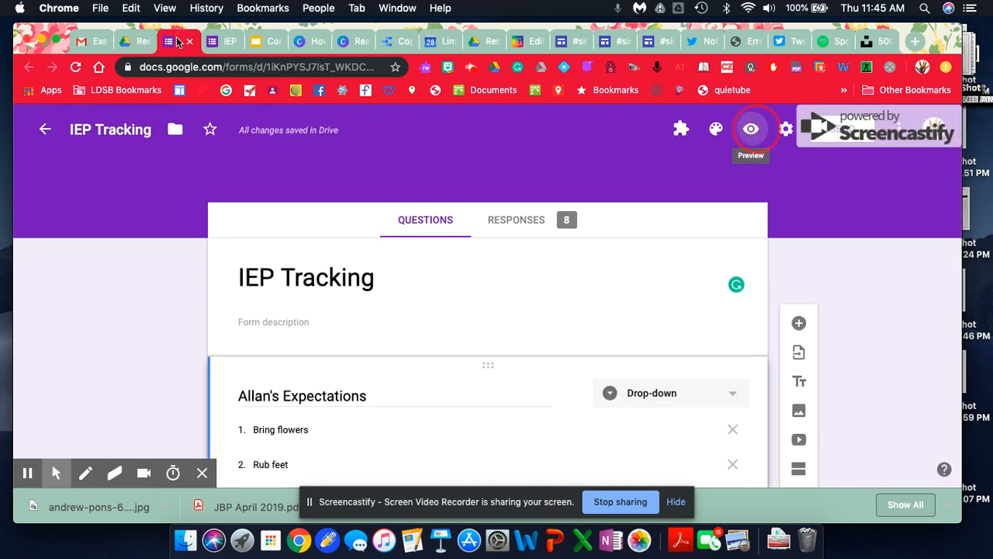
{"action": "left_click", "coordinate": [533, 225]}
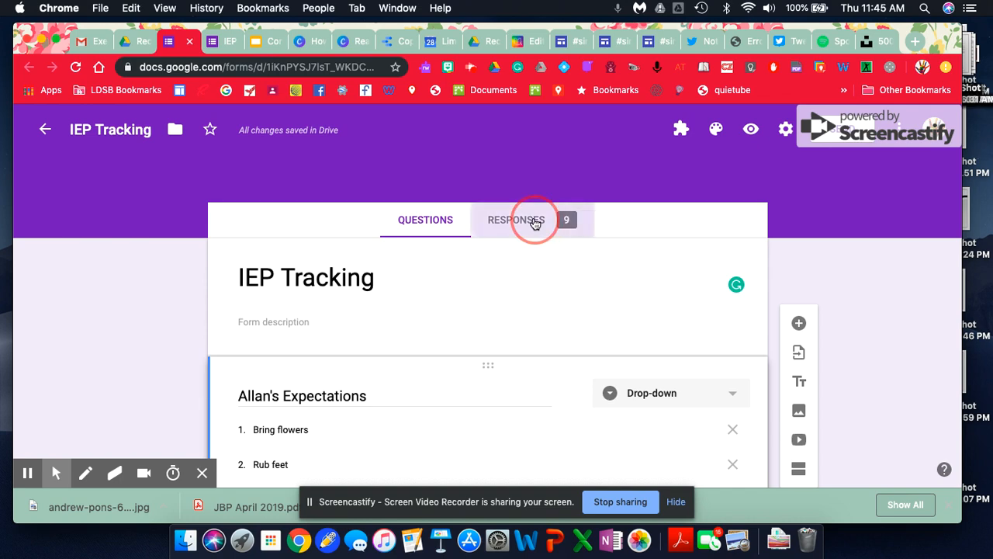
{"action": "left_click", "coordinate": [711, 263]}
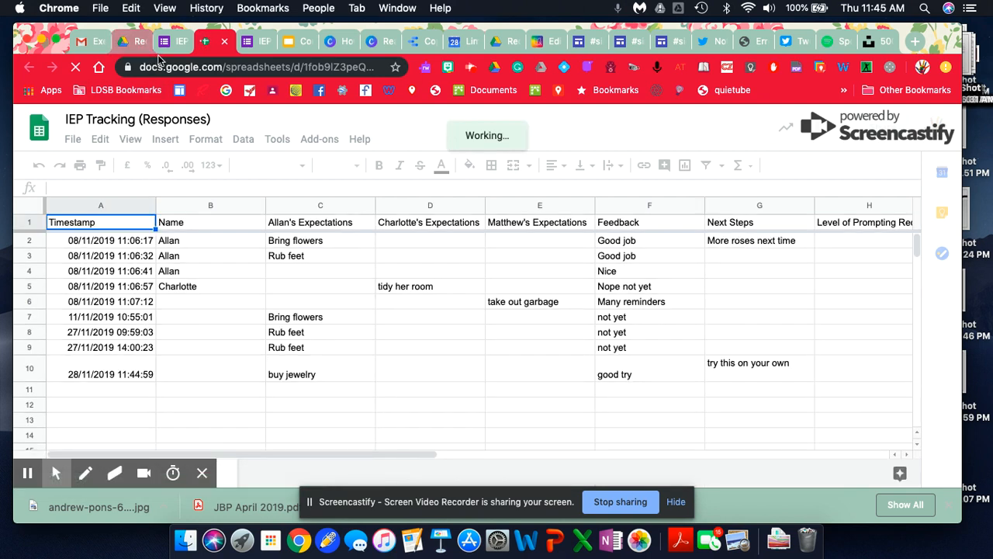
Step: Search for "google data studio" in a new browser tab and open the Data Studio site
{"action": "left_click", "coordinate": [913, 42]}
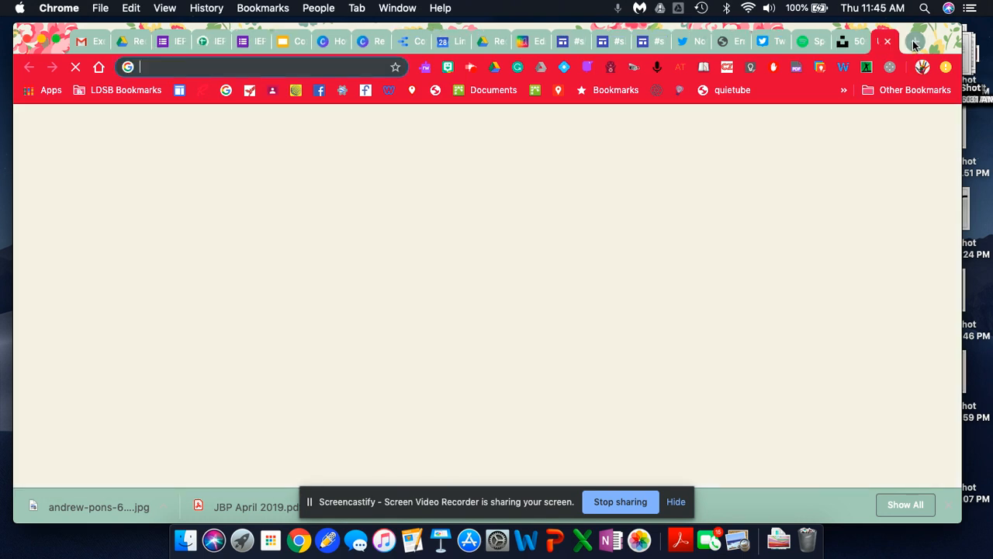
{"action": "type", "text": "google"}
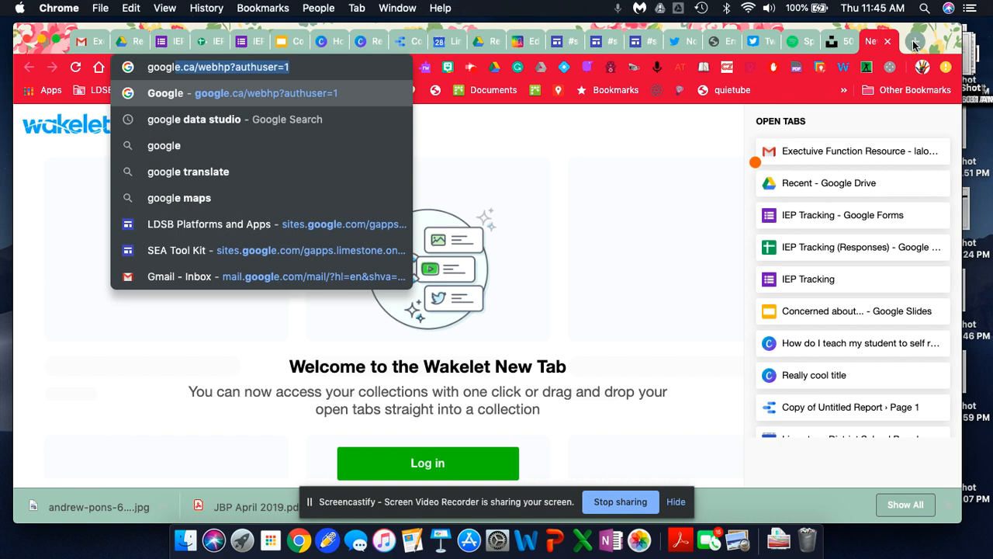
{"action": "key", "text": "Down"}
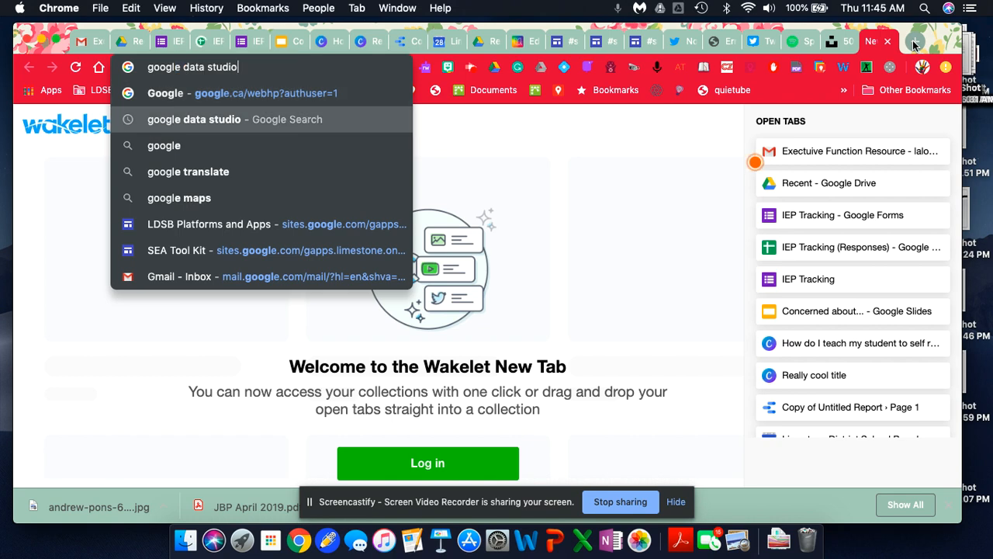
{"action": "key", "text": "Return"}
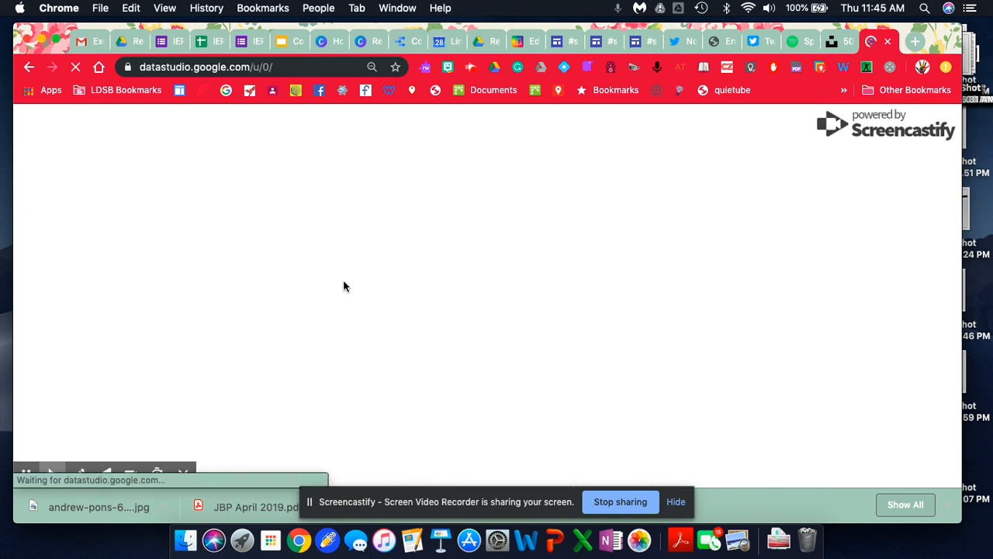
Step: Create a blank report and add a new Google Sheets data source from IEP Tracking (Responses), worksheet Form responses 1
{"action": "left_click", "coordinate": [270, 301]}
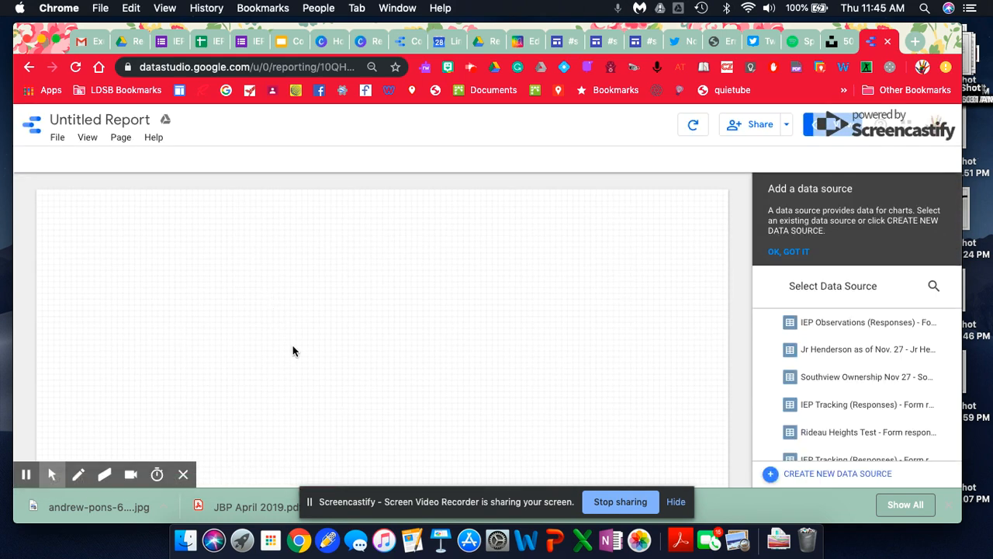
{"action": "left_click", "coordinate": [857, 476]}
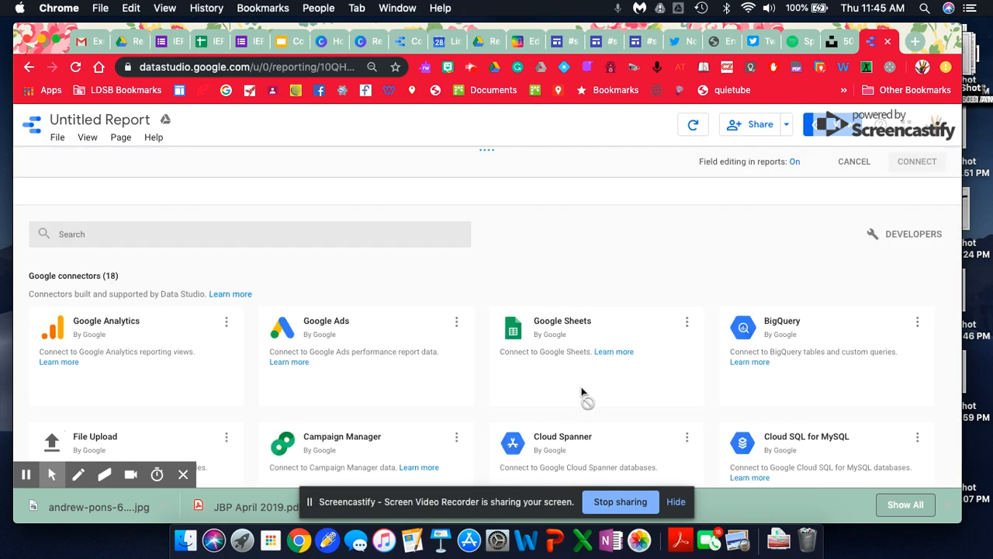
{"action": "left_click", "coordinate": [595, 395]}
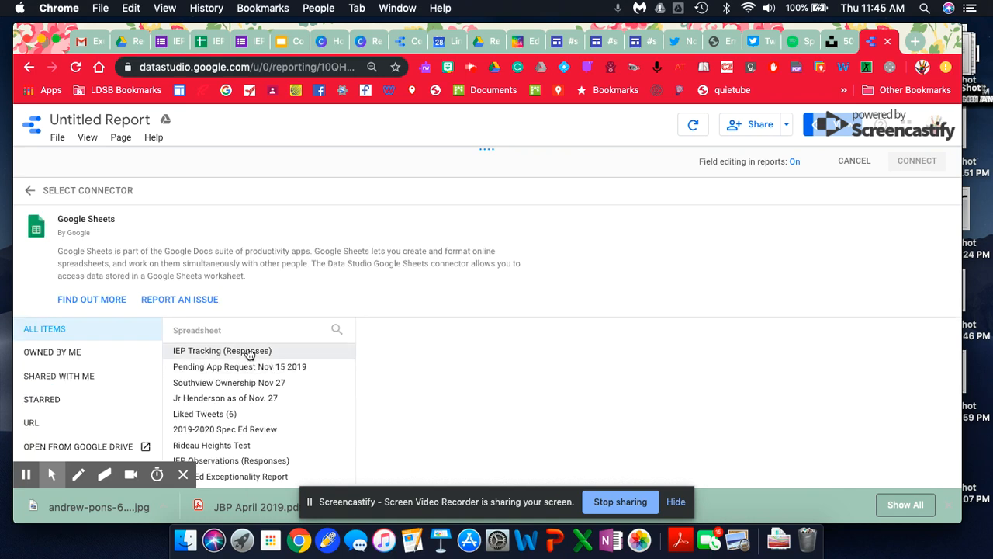
{"action": "left_click", "coordinate": [249, 354]}
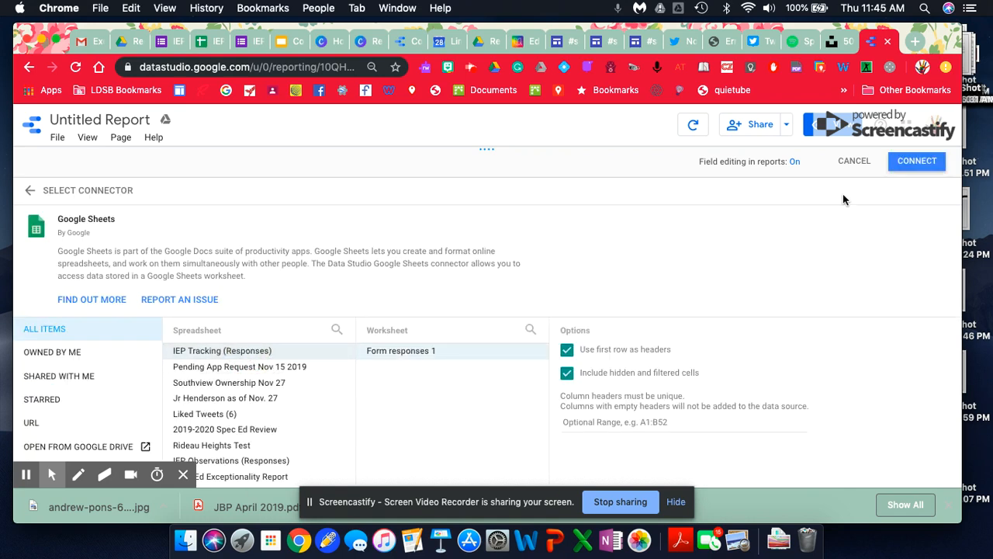
{"action": "left_click", "coordinate": [923, 161]}
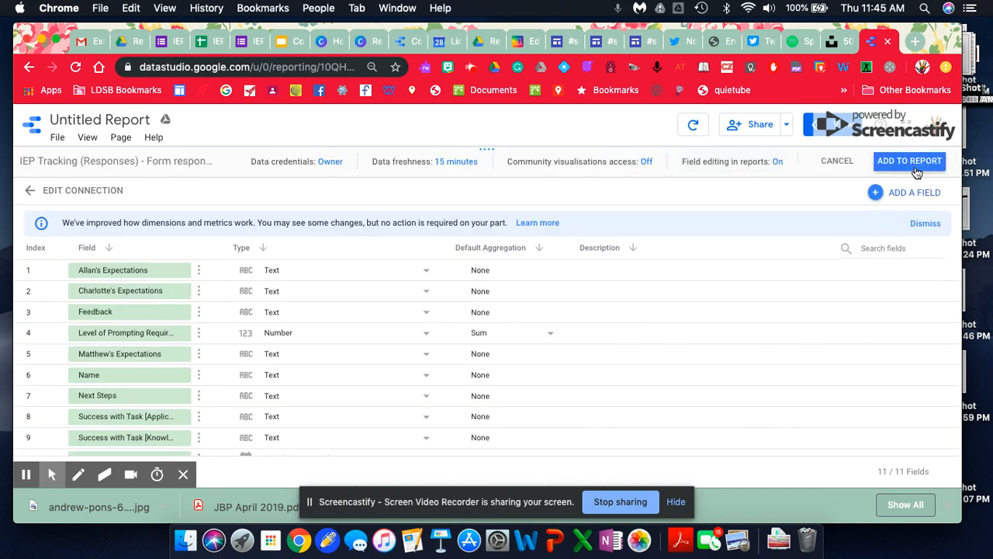
{"action": "left_click", "coordinate": [913, 163]}
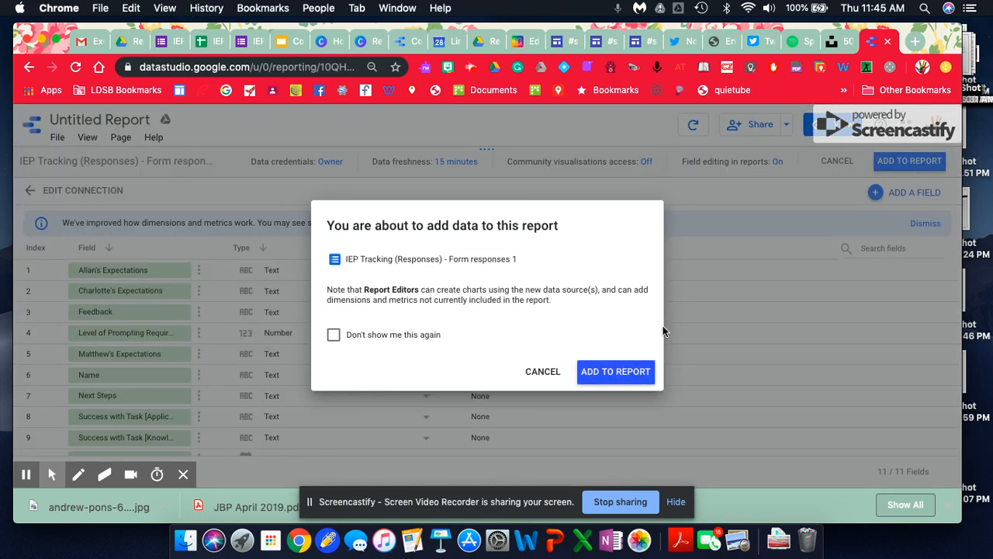
{"action": "left_click", "coordinate": [598, 374]}
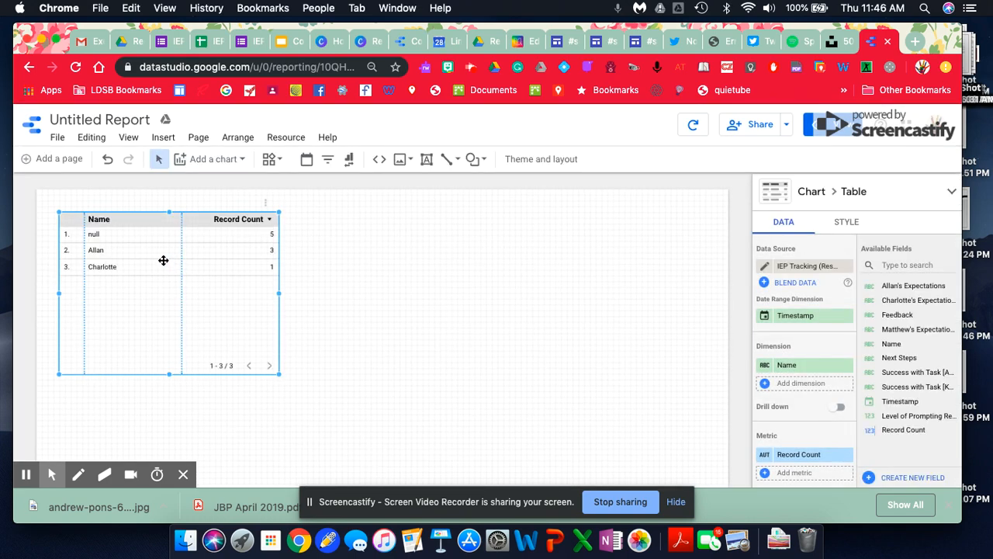
Step: Move the table down the page and add a filter control near the page's upper-left corner using the first student's Expectations field
{"action": "left_click_drag", "start_coordinate": [163, 260], "coordinate": [425, 466]}
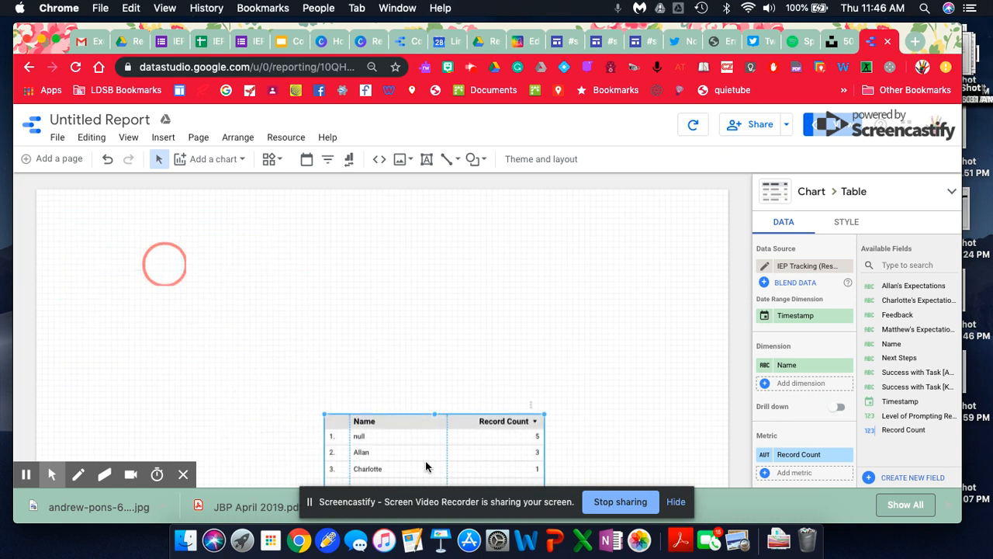
{"action": "left_click", "coordinate": [329, 161]}
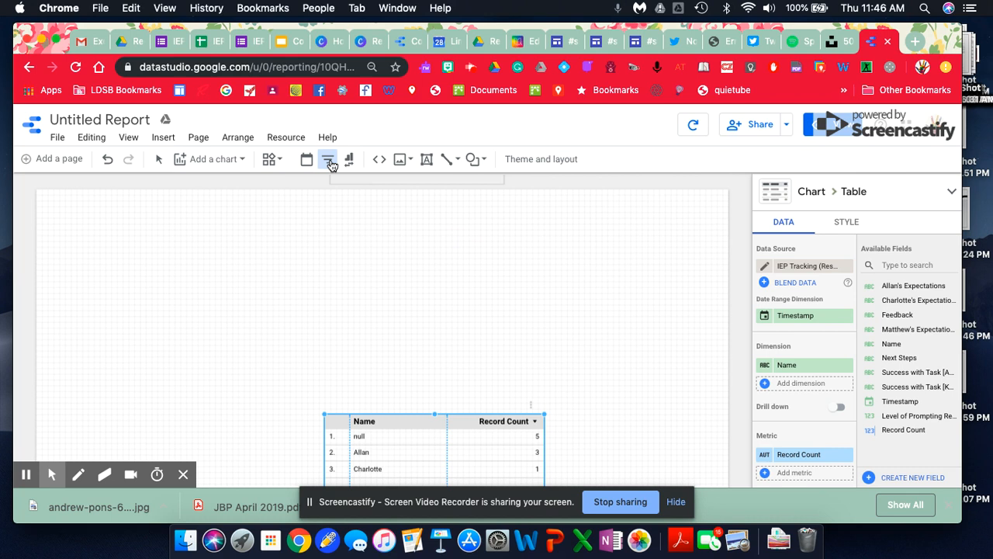
{"action": "left_click", "coordinate": [52, 209]}
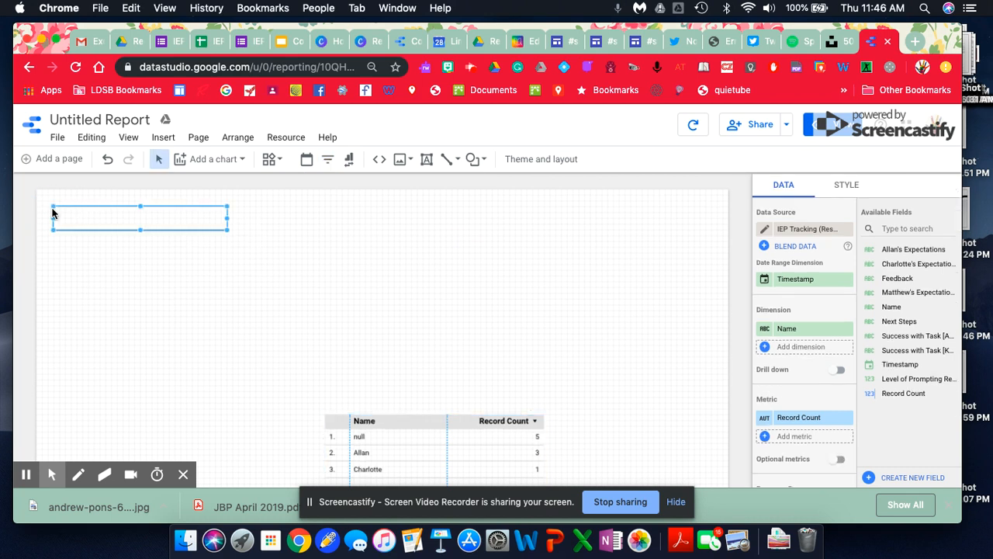
{"action": "left_click", "coordinate": [895, 253]}
{"action": "left_click_drag", "start_coordinate": [895, 253], "coordinate": [767, 329]}
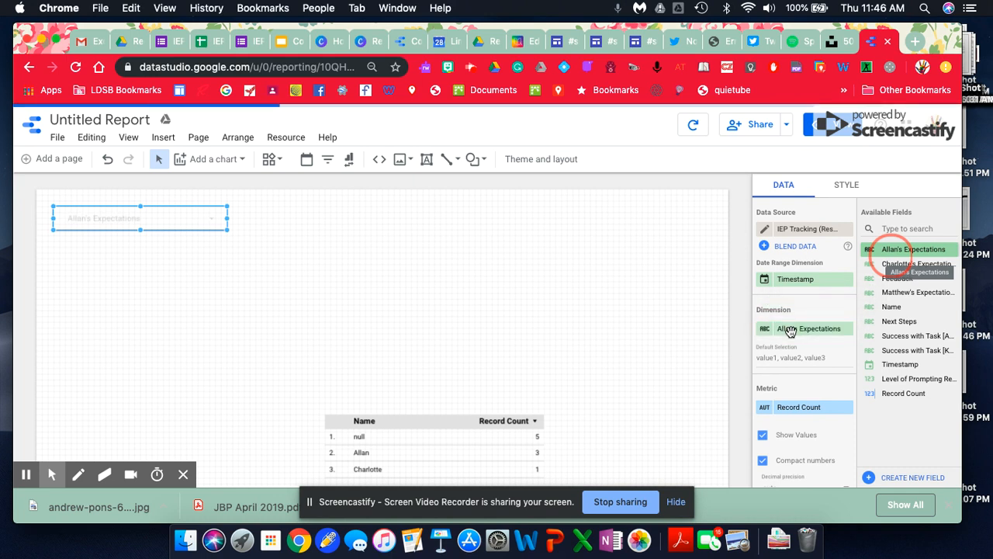
Step: Add two filter controls stacked below the first one, using the second and third students' Expectations fields as dimensions
{"action": "left_click", "coordinate": [328, 159]}
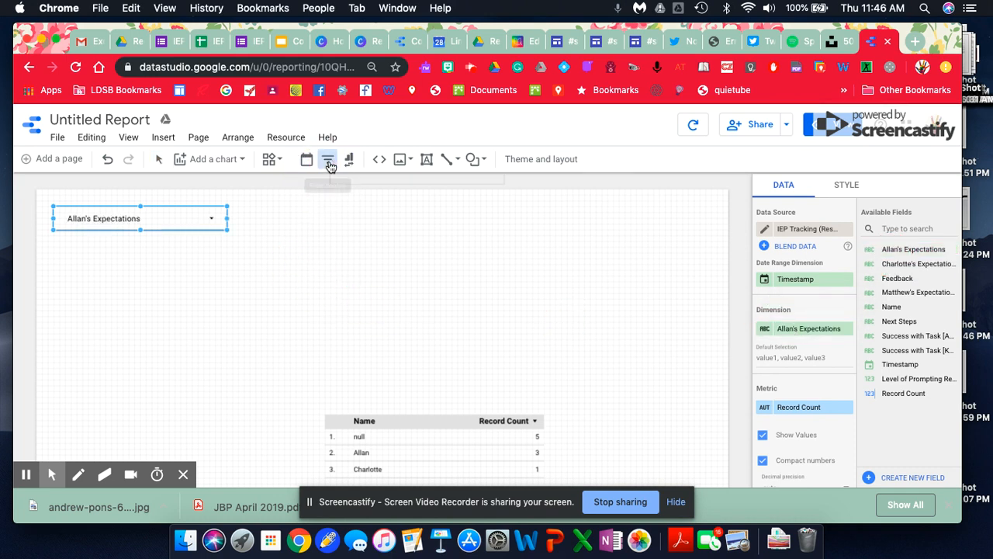
{"action": "left_click", "coordinate": [54, 242]}
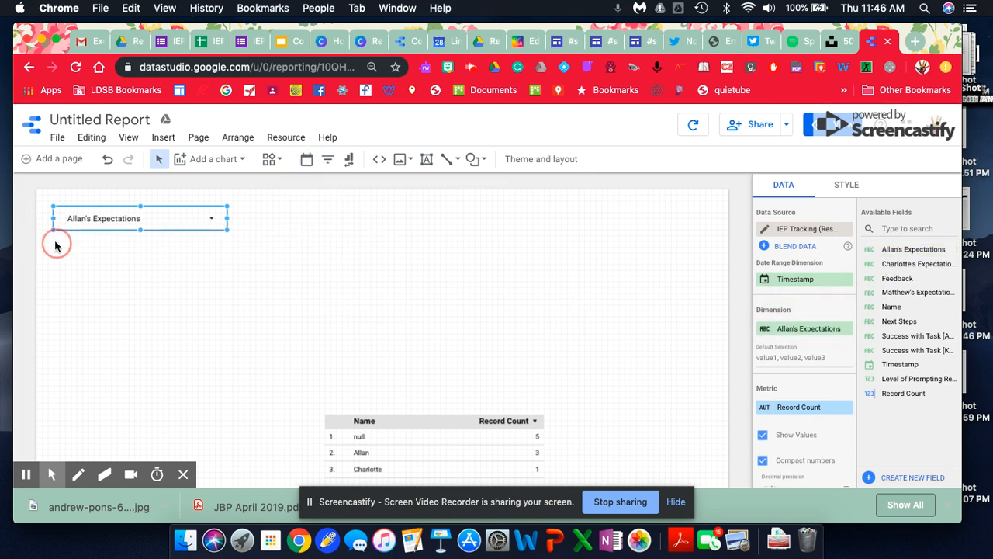
{"action": "left_click_drag", "start_coordinate": [904, 264], "coordinate": [793, 328]}
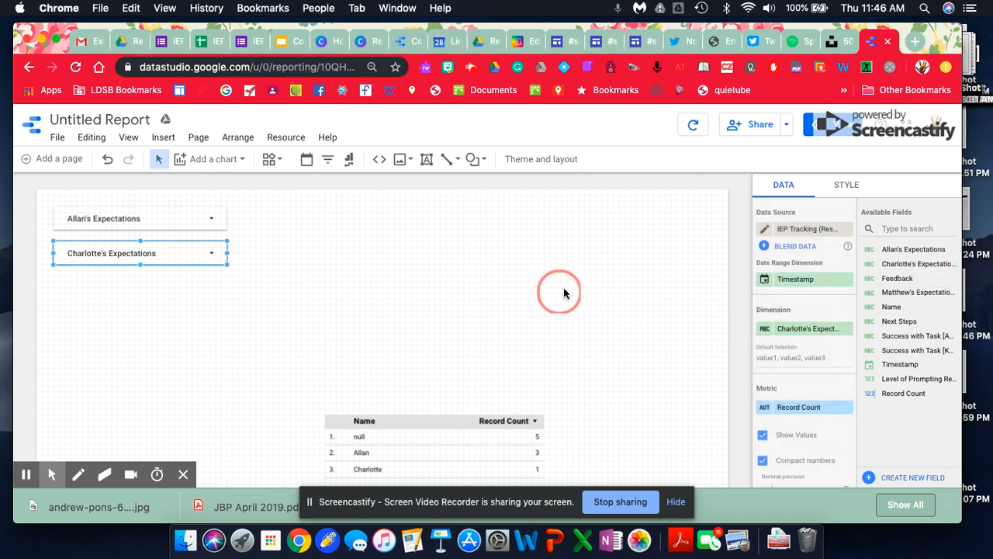
{"action": "left_click", "coordinate": [326, 161]}
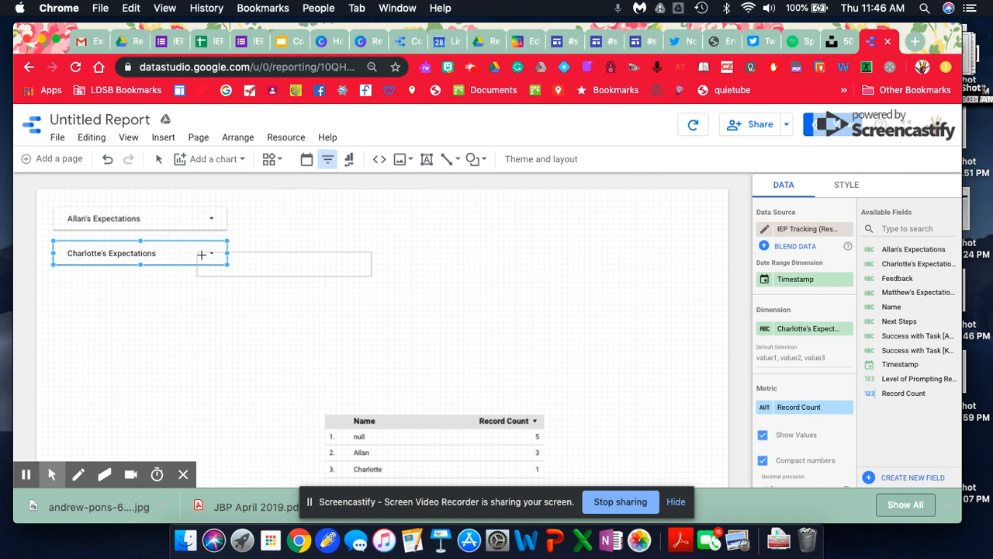
{"action": "left_click", "coordinate": [53, 279]}
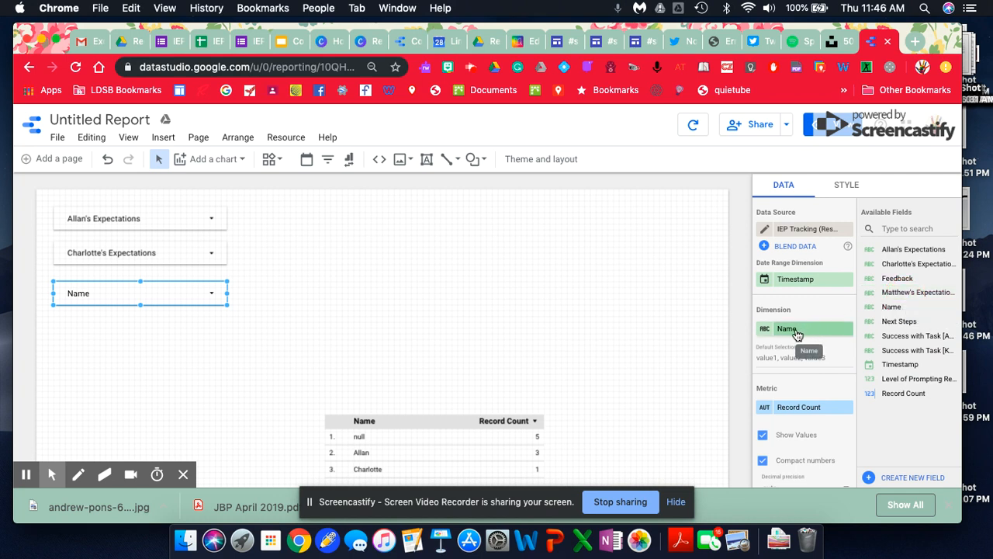
{"action": "left_click_drag", "start_coordinate": [889, 294], "coordinate": [796, 332]}
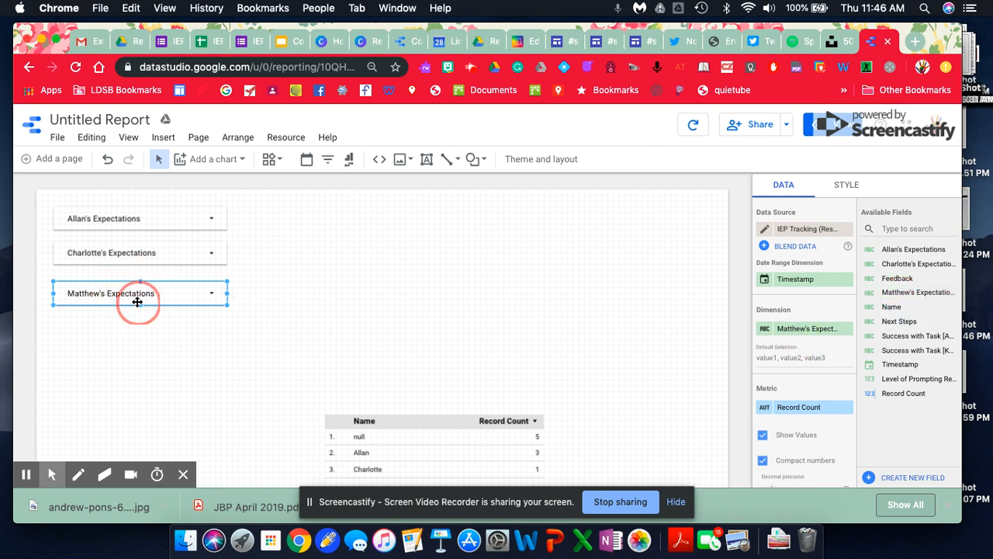
Step: Add a filter control beside the first student's filter and set its dimension to Timestamp
{"action": "left_click", "coordinate": [330, 170]}
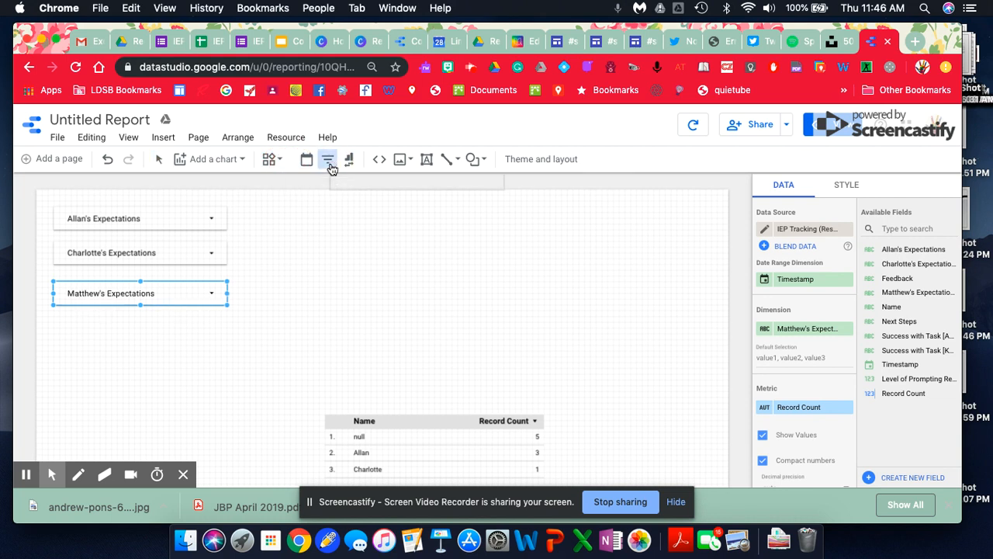
{"action": "left_click", "coordinate": [247, 207]}
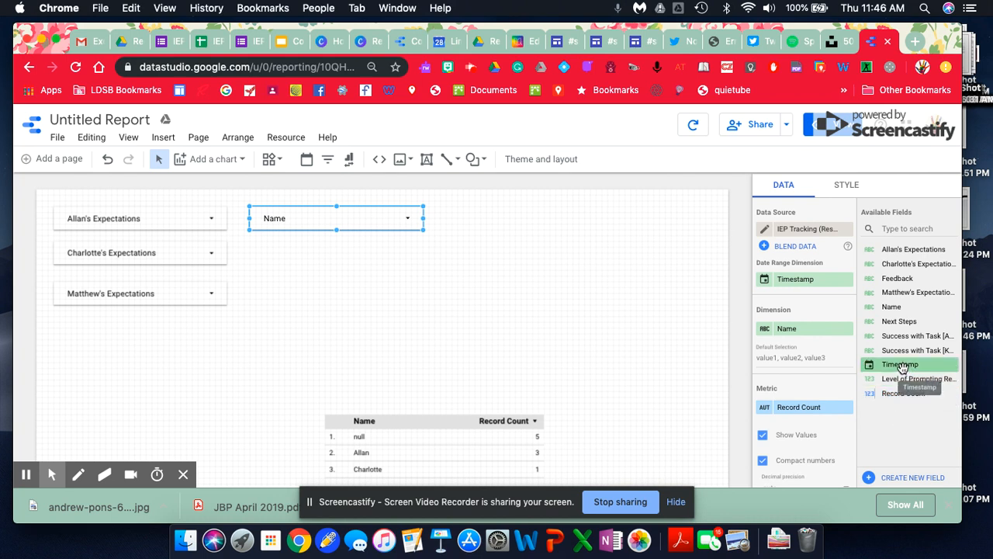
{"action": "left_click_drag", "start_coordinate": [901, 367], "coordinate": [801, 334]}
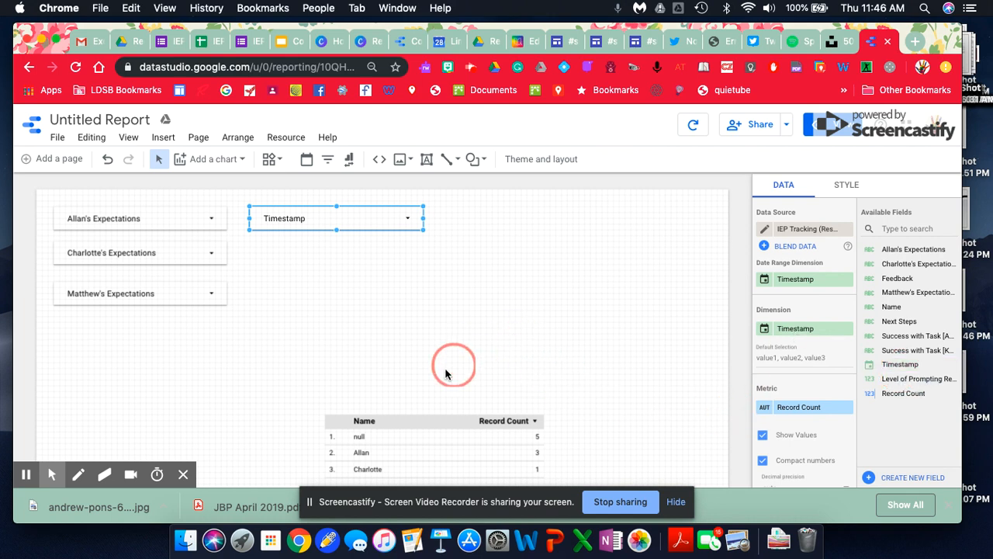
Step: Move the table directly below the filter controls and widen it to nearly the full page width
{"action": "left_click_drag", "start_coordinate": [414, 419], "coordinate": [169, 334]}
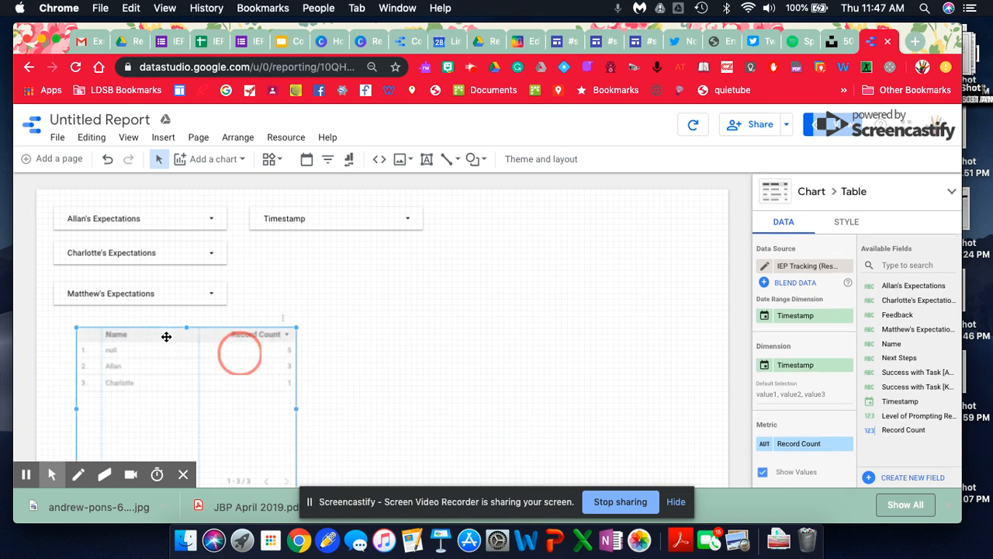
{"action": "left_click_drag", "start_coordinate": [298, 409], "coordinate": [706, 438]}
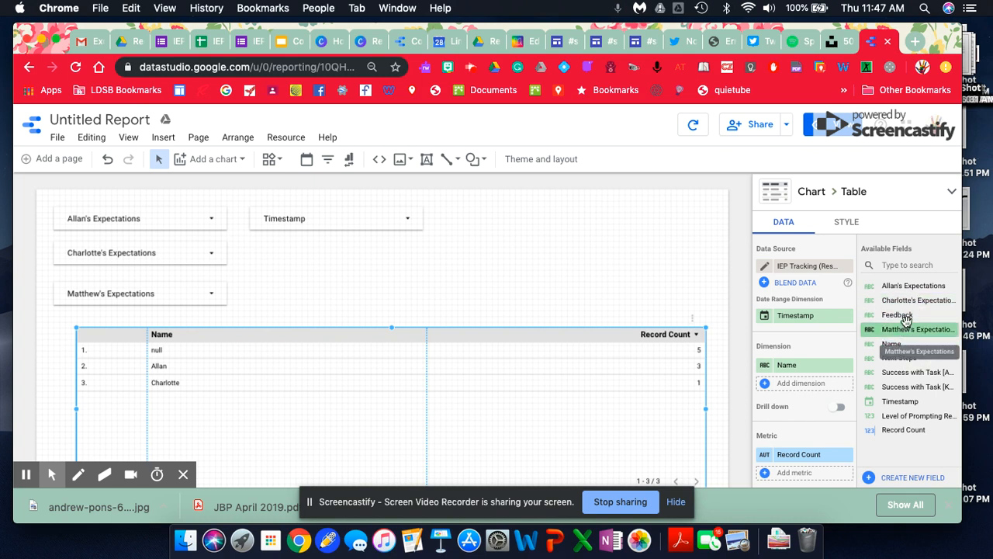
{"action": "mouse_move", "coordinate": [907, 305]}
{"action": "left_mouse_down"}
{"action": "mouse_move", "coordinate": [823, 345]}
{"action": "mouse_move", "coordinate": [809, 365]}
{"action": "mouse_move", "coordinate": [902, 307]}
{"action": "left_mouse_up"}
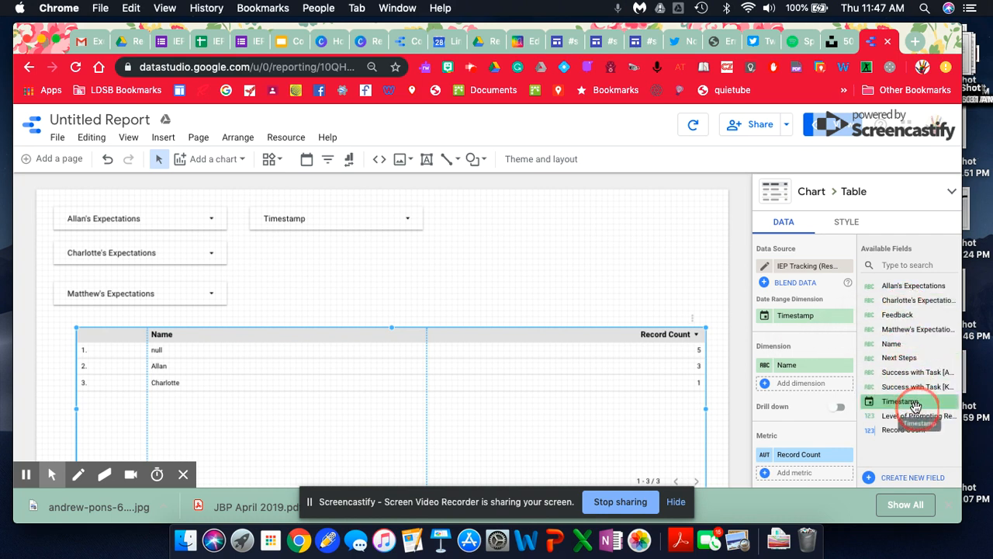
Step: Replace the table's Name dimension with Level of Prompting Required and add both Success with Task dimensions, Knowledge/Understanding and Application
{"action": "left_click_drag", "start_coordinate": [910, 415], "coordinate": [813, 365]}
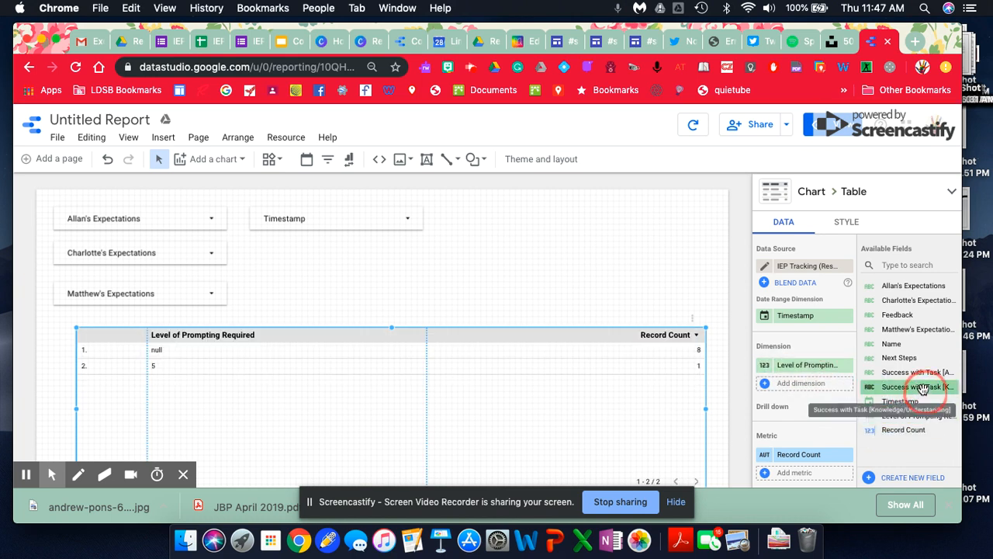
{"action": "left_click_drag", "start_coordinate": [921, 376], "coordinate": [814, 385]}
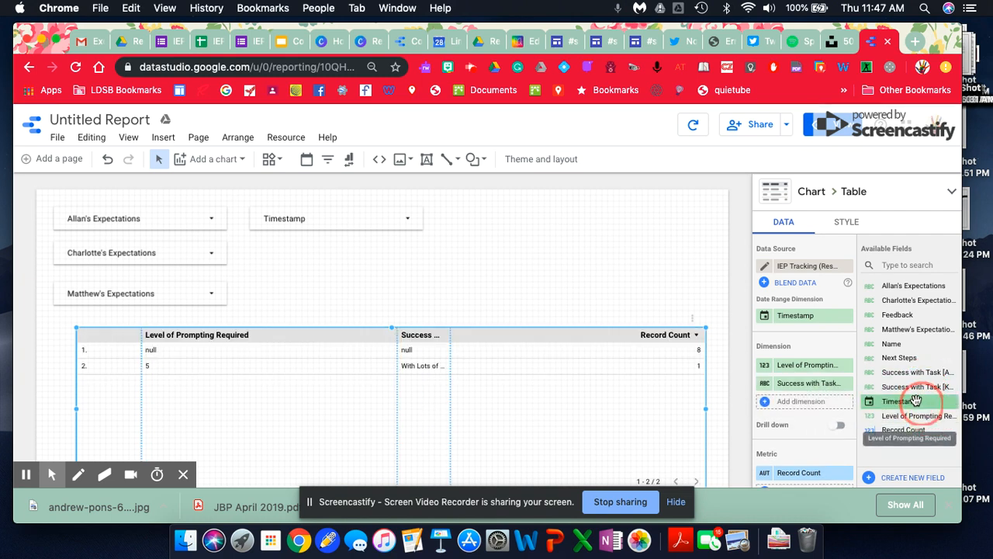
{"action": "left_click_drag", "start_coordinate": [926, 383], "coordinate": [810, 386]}
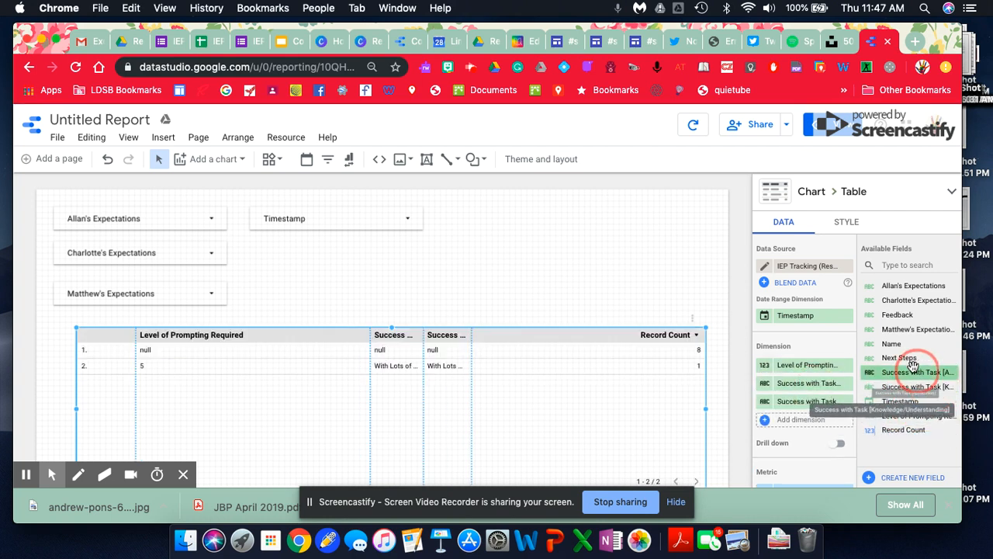
Step: Add Feedback and Next Steps as the table's last dimensions and Timestamp as its first dimension
{"action": "left_click_drag", "start_coordinate": [892, 318], "coordinate": [807, 432]}
{"action": "left_click", "coordinate": [869, 402]}
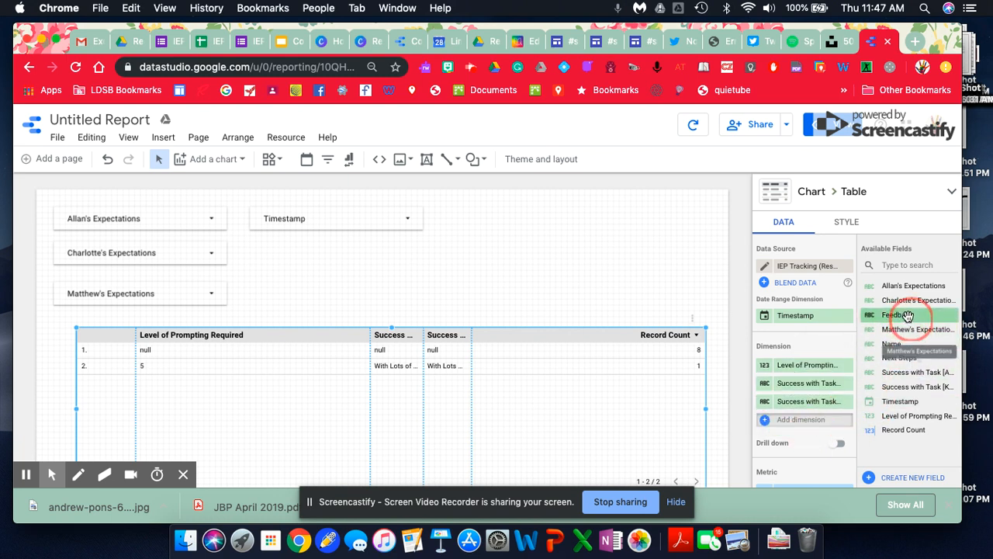
{"action": "left_click_drag", "start_coordinate": [903, 315], "coordinate": [827, 417]}
{"action": "left_click_drag", "start_coordinate": [900, 358], "coordinate": [800, 441]}
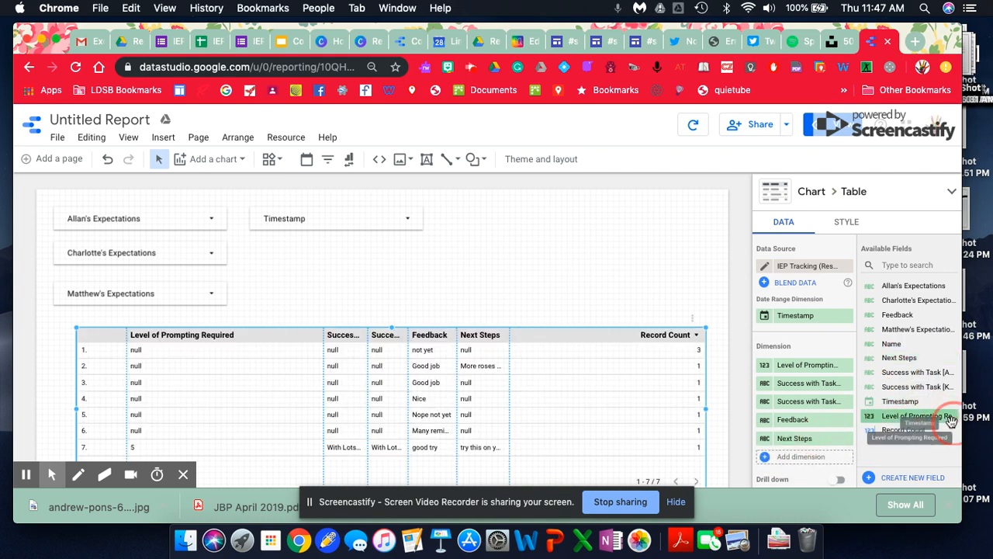
{"action": "left_click_drag", "start_coordinate": [921, 429], "coordinate": [809, 367]}
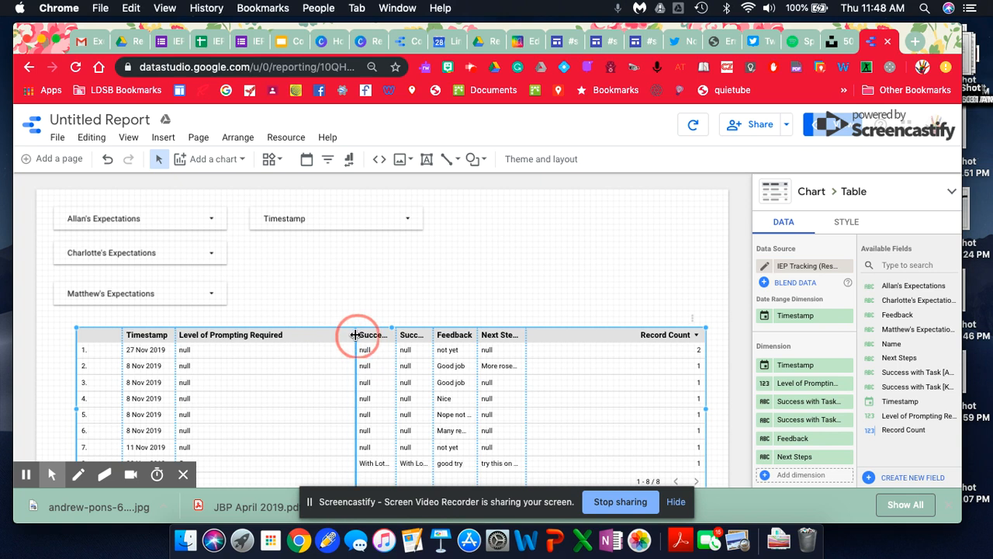
Step: Narrow the table's Level of Prompting Required and Record Count columns, even out the Success with Task columns, and widen Feedback and Next Steps
{"action": "left_click_drag", "start_coordinate": [355, 334], "coordinate": [286, 334]}
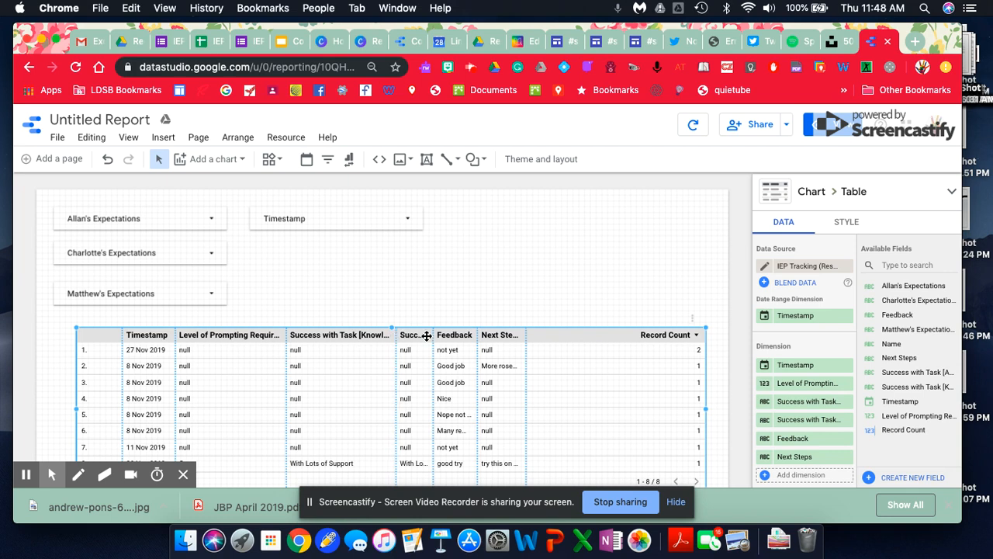
{"action": "left_click", "coordinate": [395, 334]}
{"action": "left_click_drag", "start_coordinate": [395, 334], "coordinate": [362, 335]}
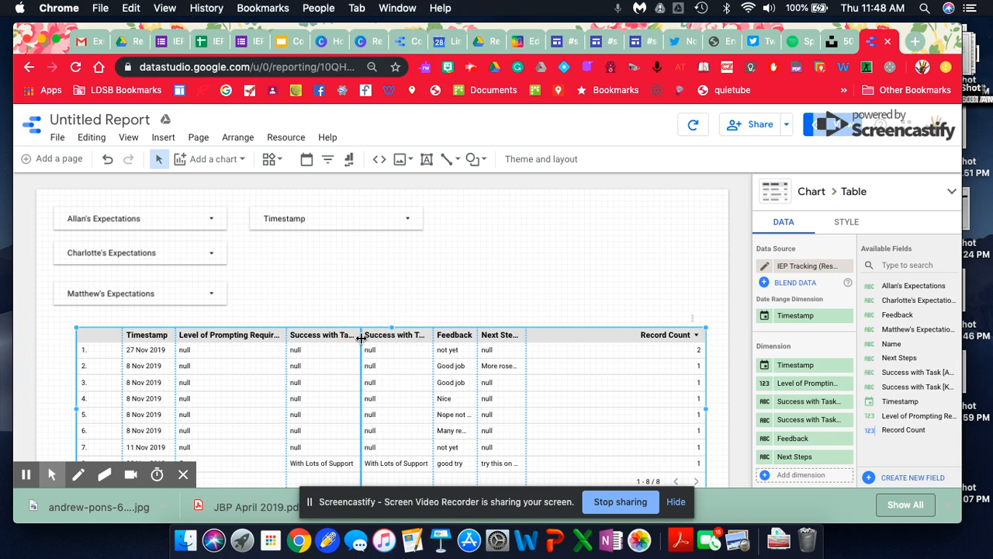
{"action": "left_click_drag", "start_coordinate": [477, 333], "coordinate": [693, 337]}
{"action": "left_click_drag", "start_coordinate": [508, 333], "coordinate": [540, 334]}
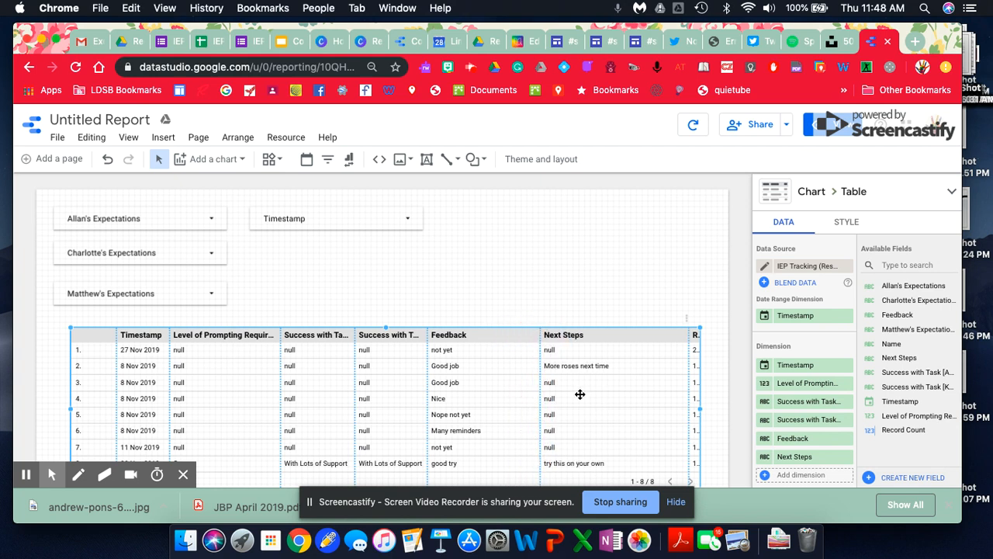
Step: Turn on Wrap Text for the table body in the table's style settings
{"action": "left_click", "coordinate": [847, 225]}
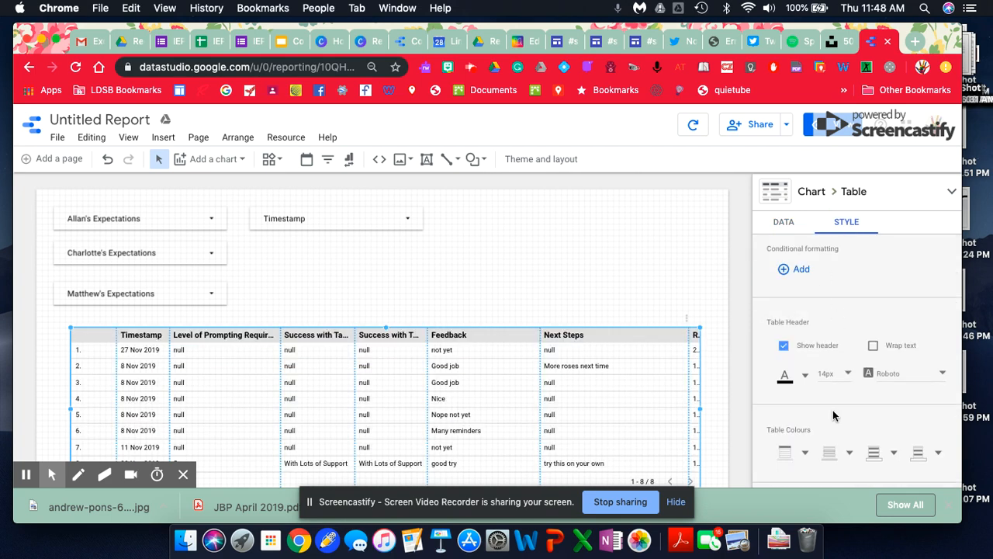
{"action": "scroll", "coordinate": [832, 410], "scroll_direction": "down", "scroll_amount": 5}
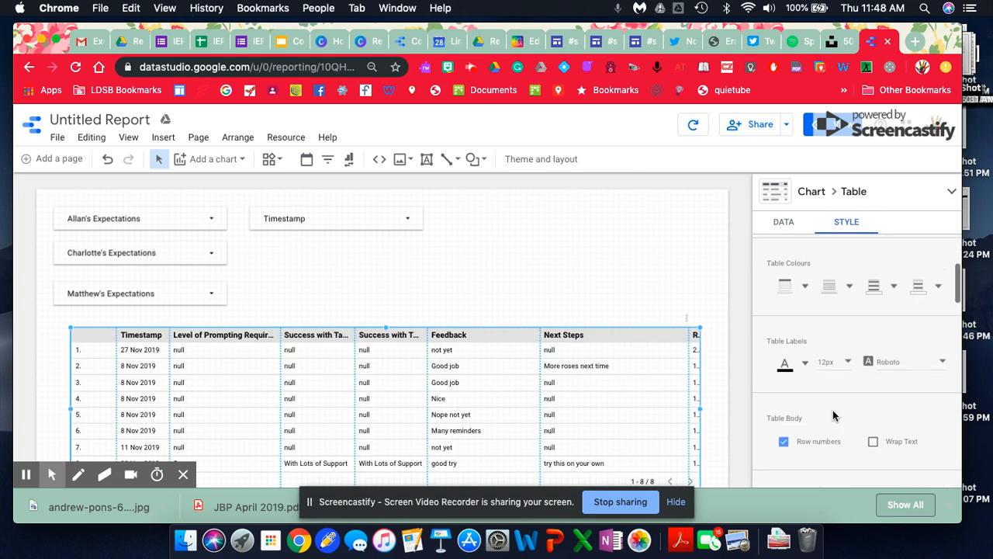
{"action": "left_click", "coordinate": [874, 412]}
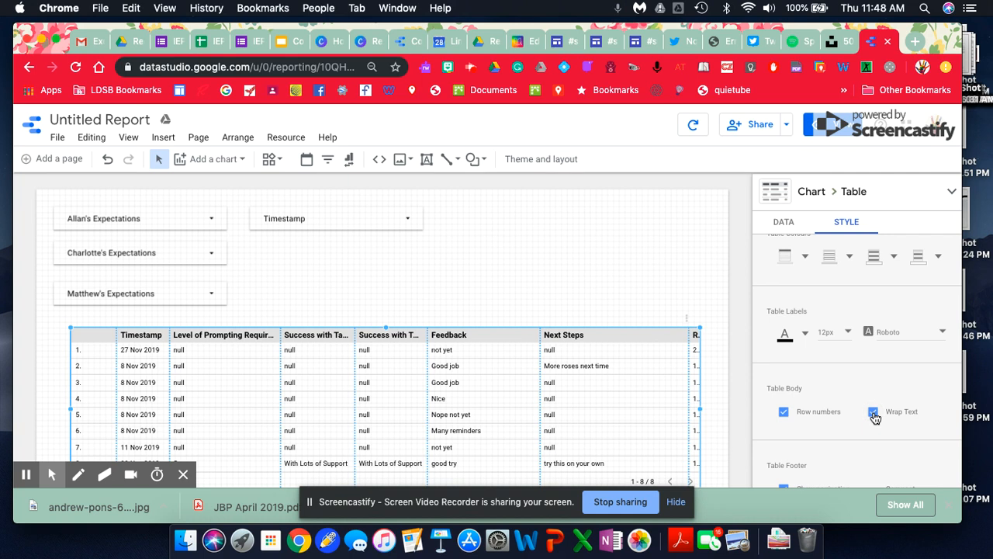
Step: Turn the table's row numbers off and back on
{"action": "left_click", "coordinate": [785, 412]}
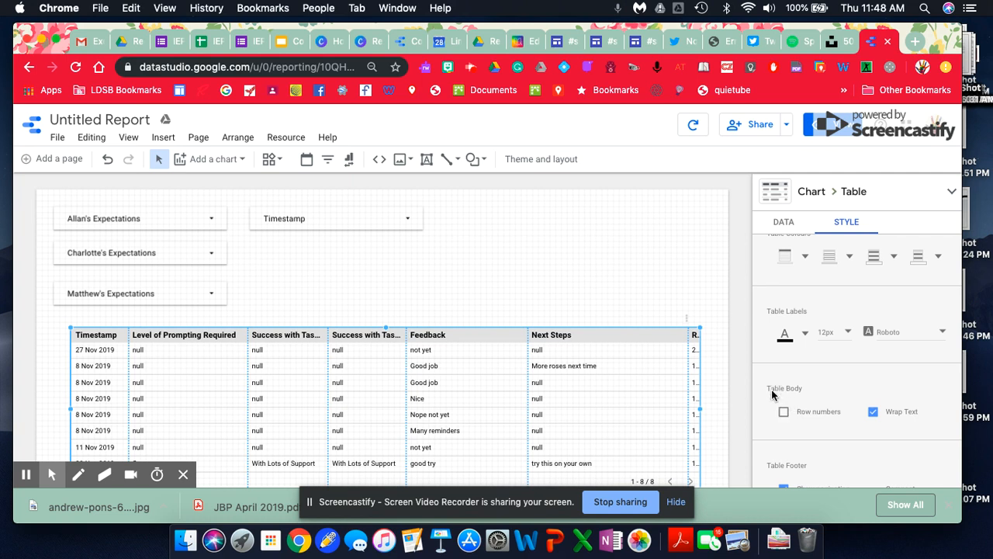
{"action": "left_click", "coordinate": [784, 414]}
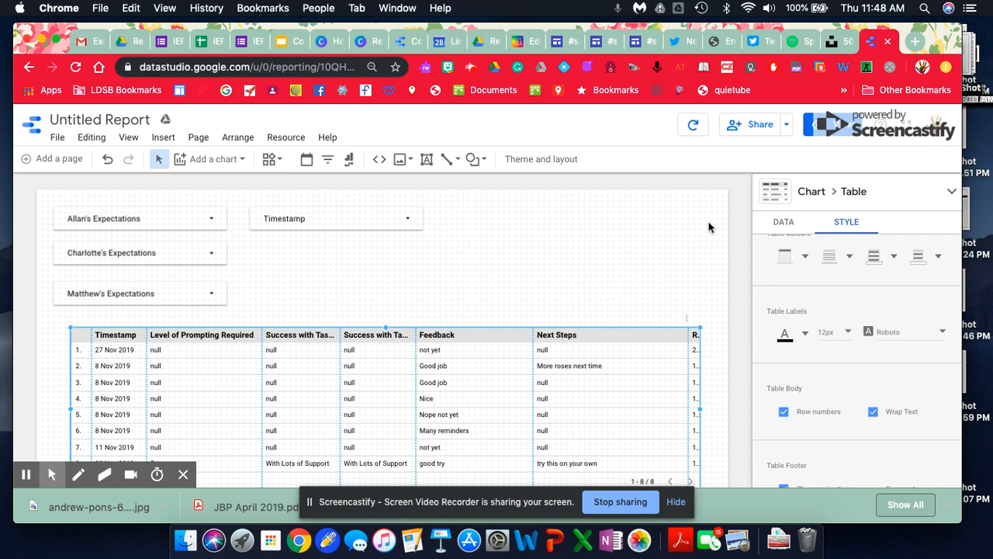
Step: Switch the report to view mode and look over the filter controls and all table rows
{"action": "left_click", "coordinate": [810, 124]}
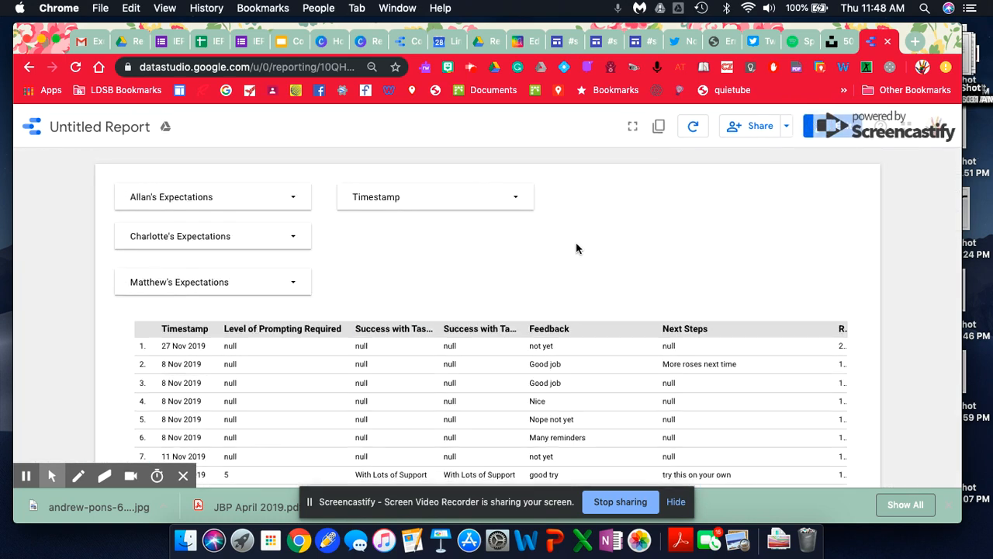
{"action": "scroll", "coordinate": [528, 388], "scroll_direction": "down", "scroll_amount": 1}
{"action": "scroll", "coordinate": [527, 388], "scroll_direction": "down", "scroll_amount": 2}
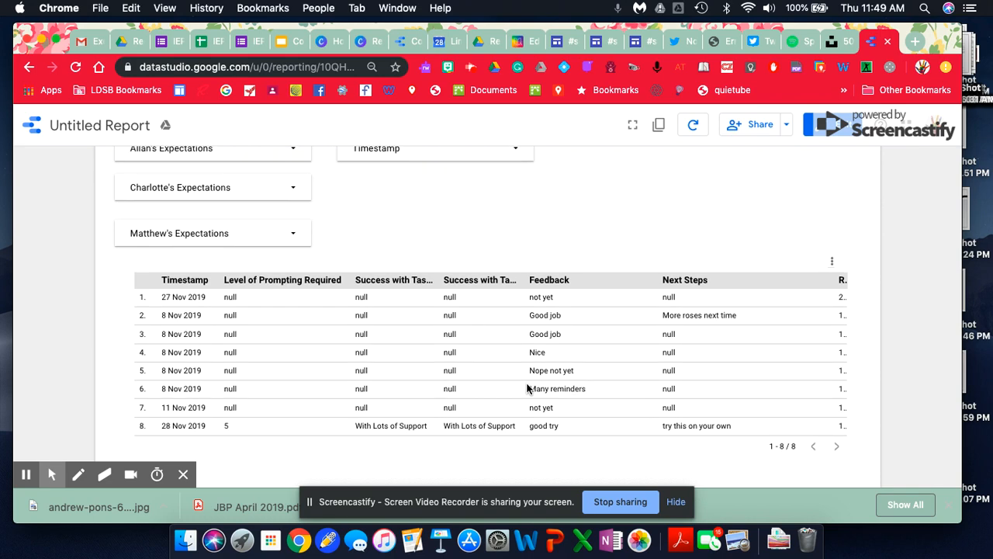
{"action": "scroll", "coordinate": [409, 239], "scroll_direction": "up", "scroll_amount": 2}
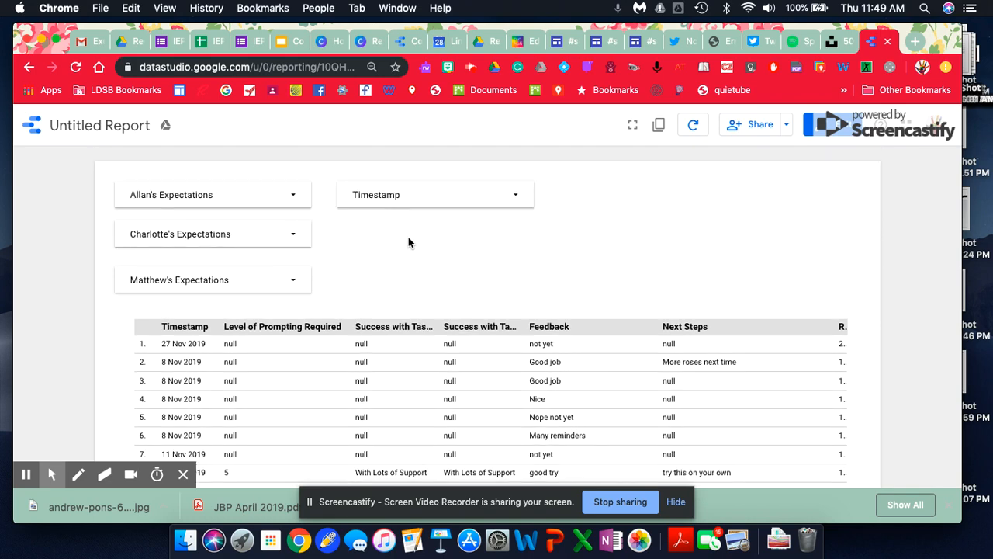
Step: Test the topmost Expectations filter by showing only buy jewelry and restoring all its values
{"action": "left_click", "coordinate": [294, 197]}
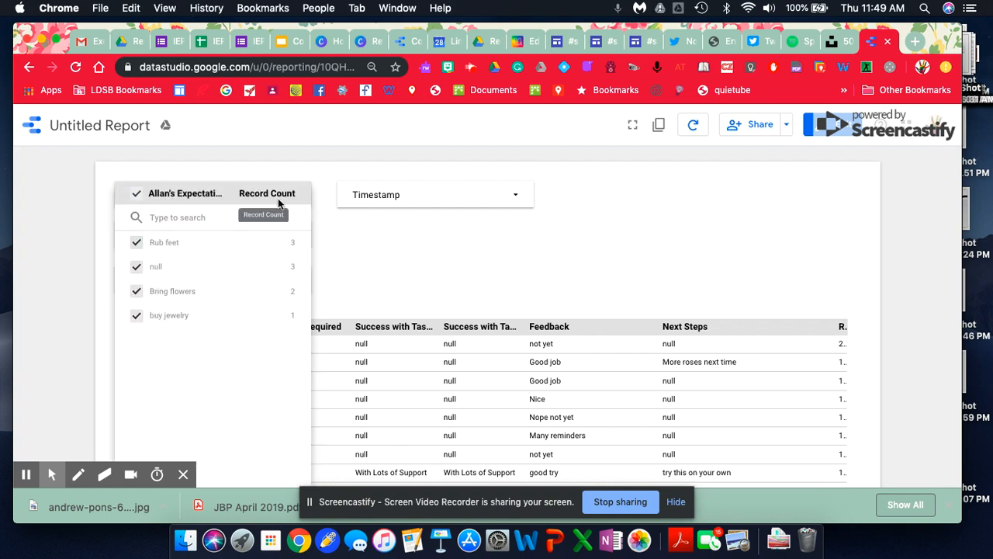
{"action": "mouse_move", "coordinate": [241, 298]}
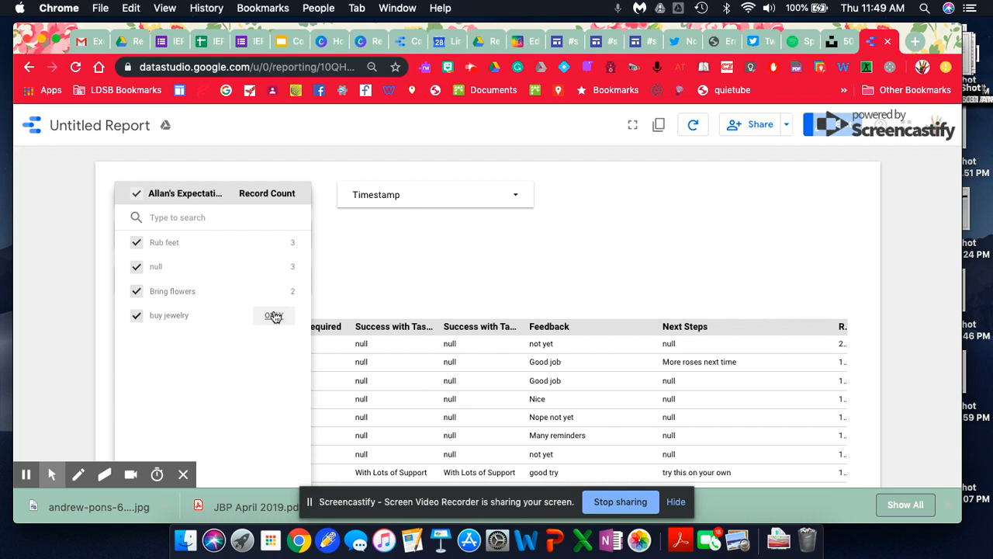
{"action": "left_click", "coordinate": [273, 316]}
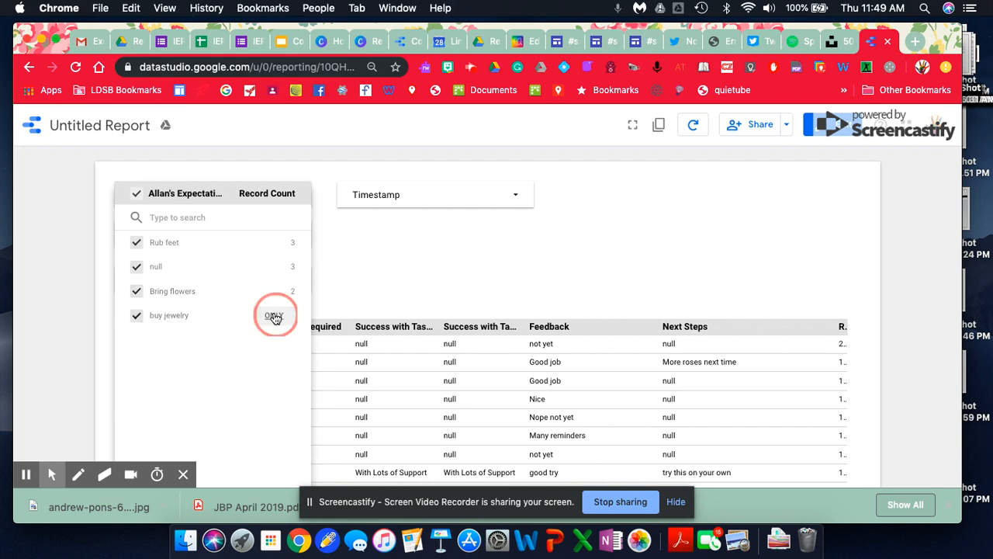
{"action": "left_click", "coordinate": [423, 274]}
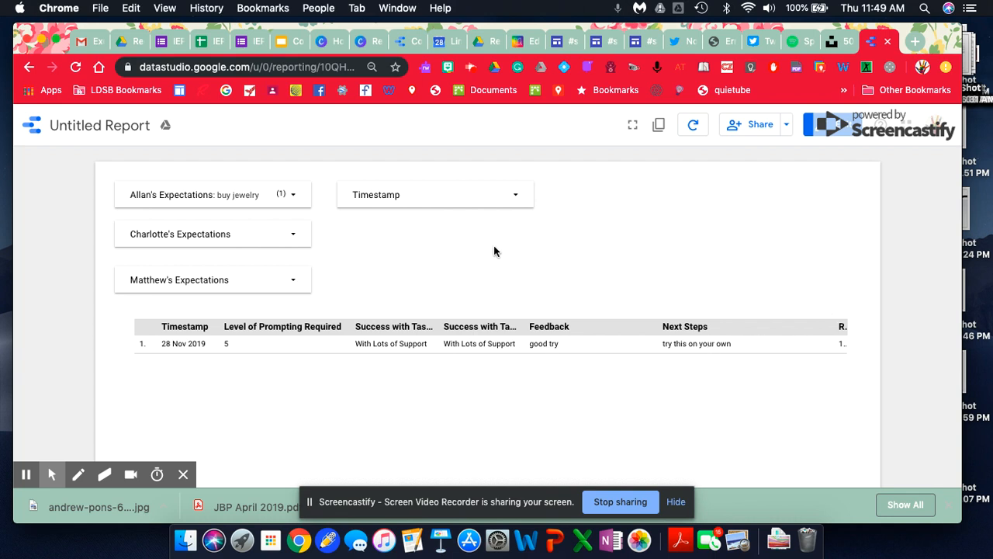
{"action": "left_click", "coordinate": [294, 195]}
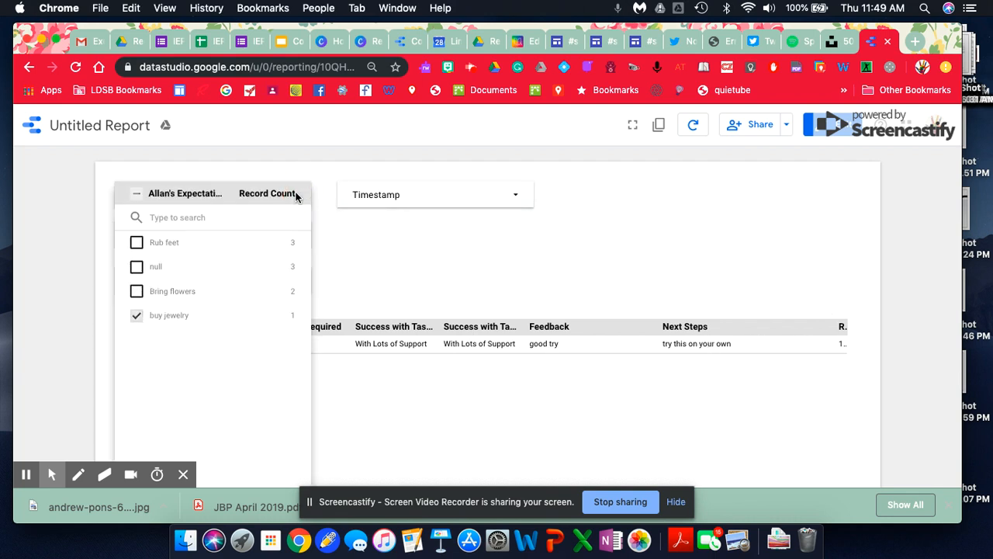
{"action": "left_click", "coordinate": [136, 195]}
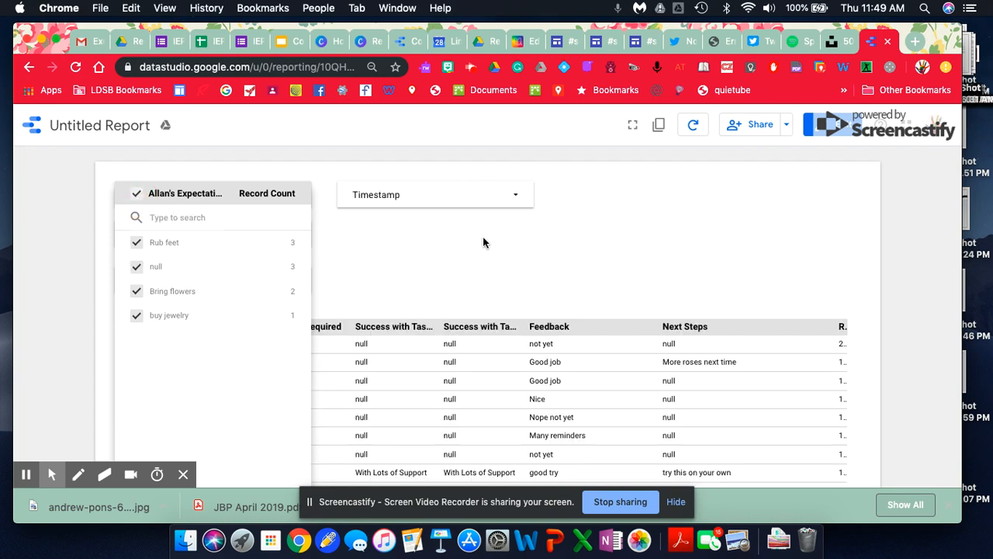
Step: Filter the report by Timestamp to show only the 8 Nov 2019 records
{"action": "left_click", "coordinate": [517, 200]}
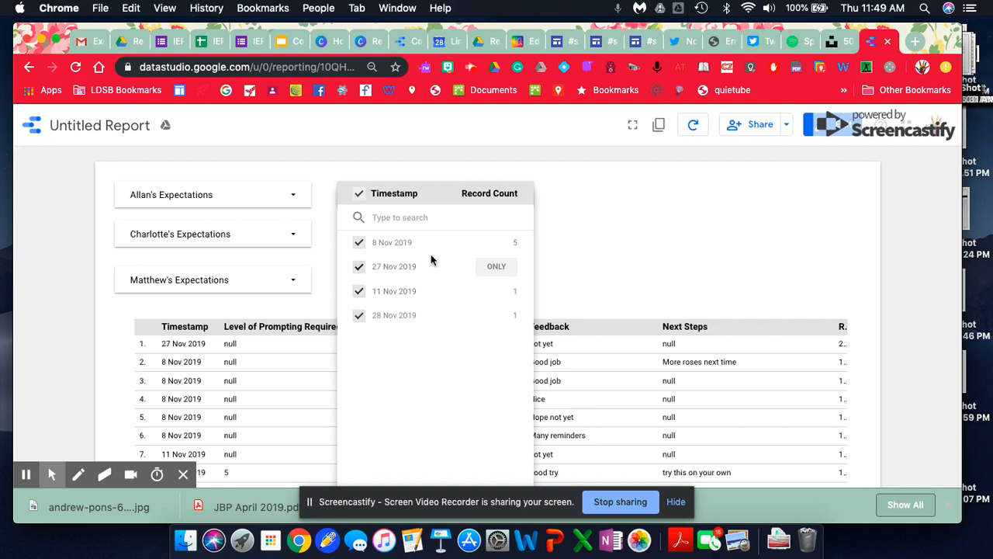
{"action": "left_click", "coordinate": [497, 245]}
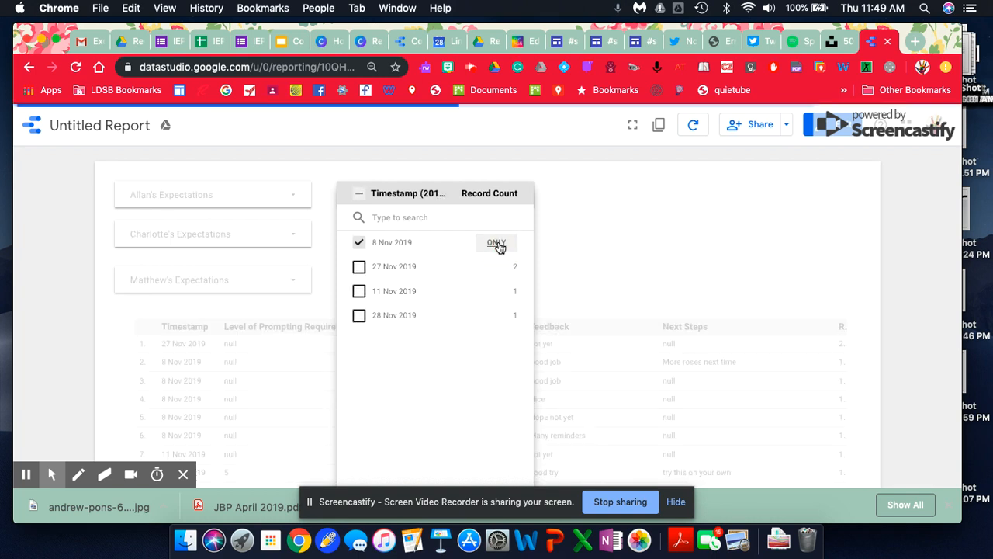
{"action": "left_click", "coordinate": [620, 267]}
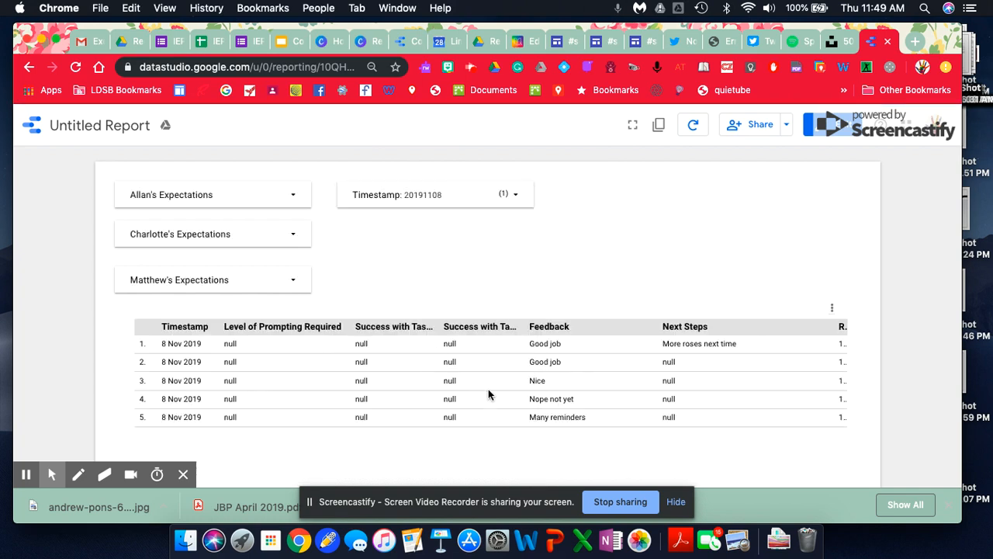
Step: Narrow the topmost Expectations filter to Bring flowers and Rub feet, leaving out null
{"action": "left_click", "coordinate": [292, 195]}
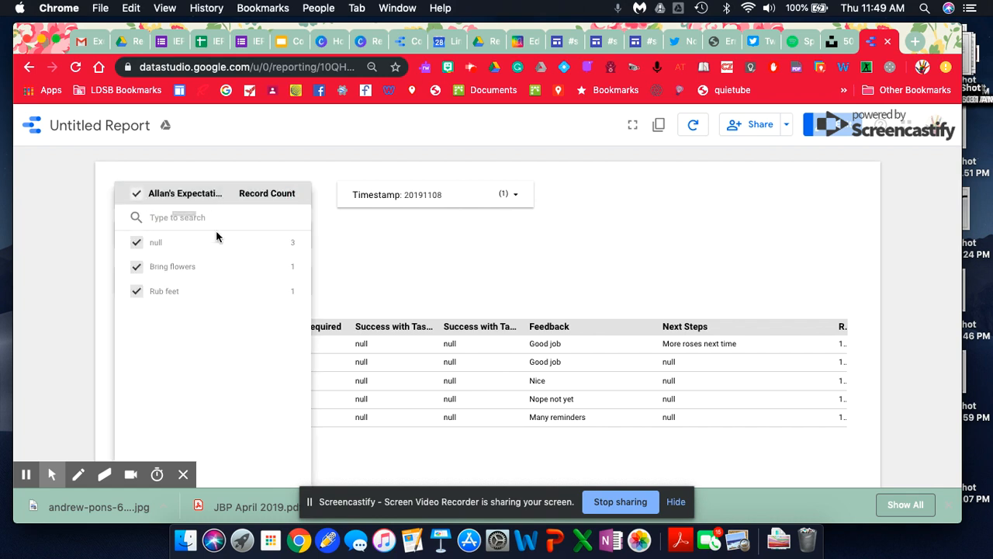
{"action": "mouse_move", "coordinate": [278, 246]}
{"action": "left_click", "coordinate": [275, 269]}
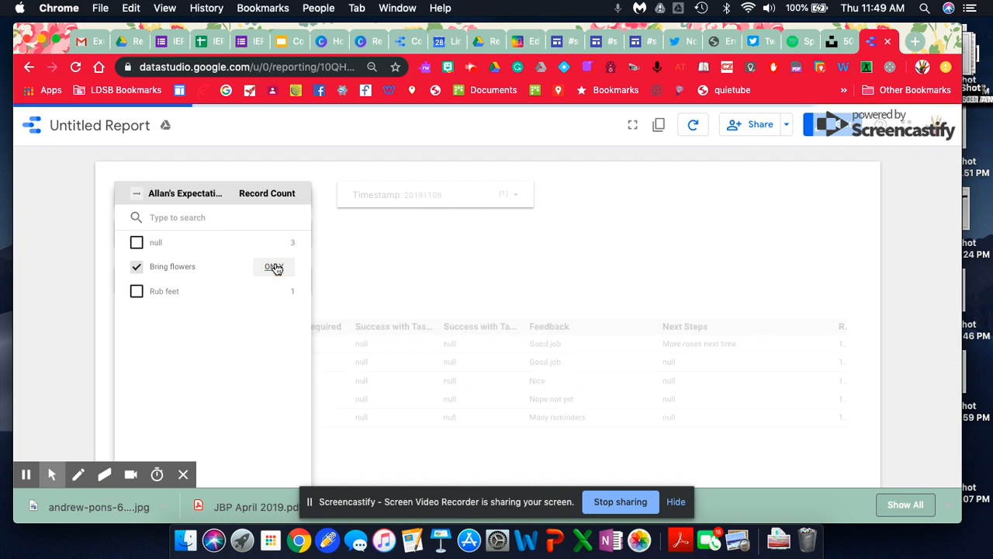
{"action": "left_click", "coordinate": [274, 292]}
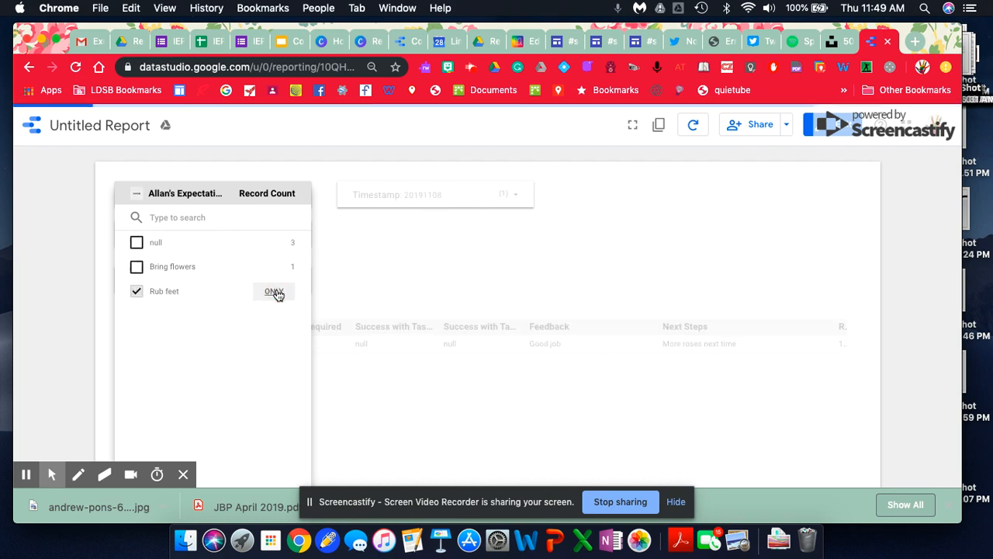
{"action": "left_click", "coordinate": [137, 266]}
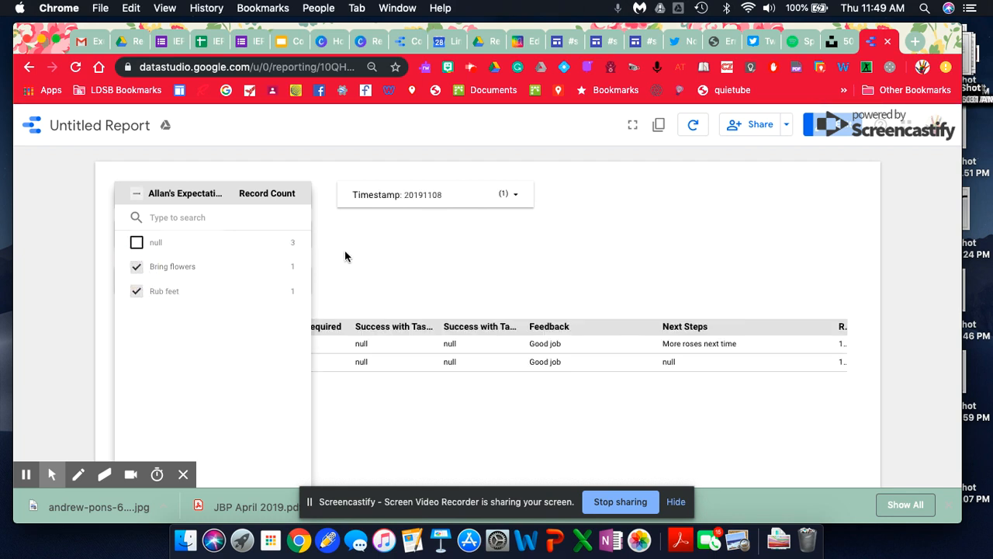
{"action": "left_click", "coordinate": [366, 250]}
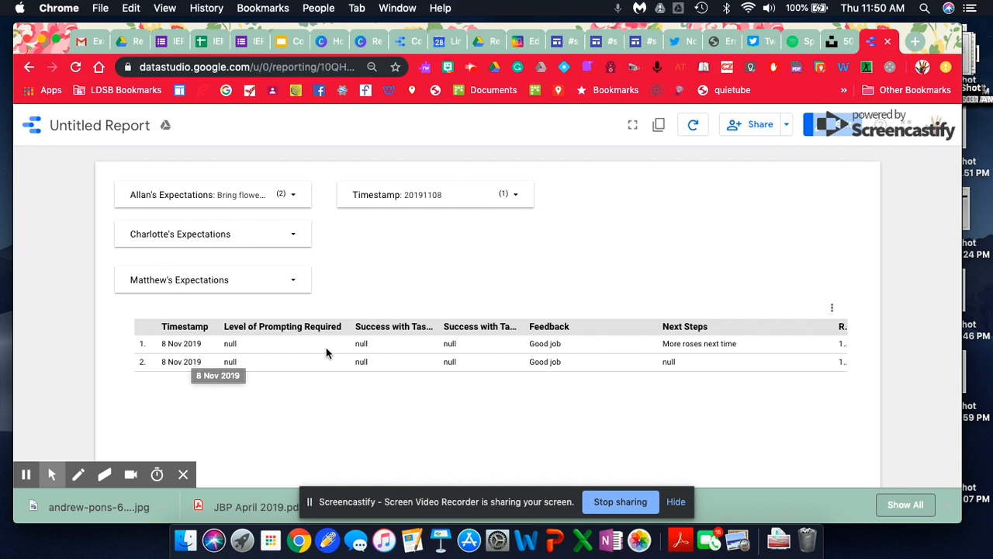
Step: Return to edit mode and draw a wide rectangle in the empty space beside the Timestamp filter, above the table
{"action": "left_click", "coordinate": [812, 128]}
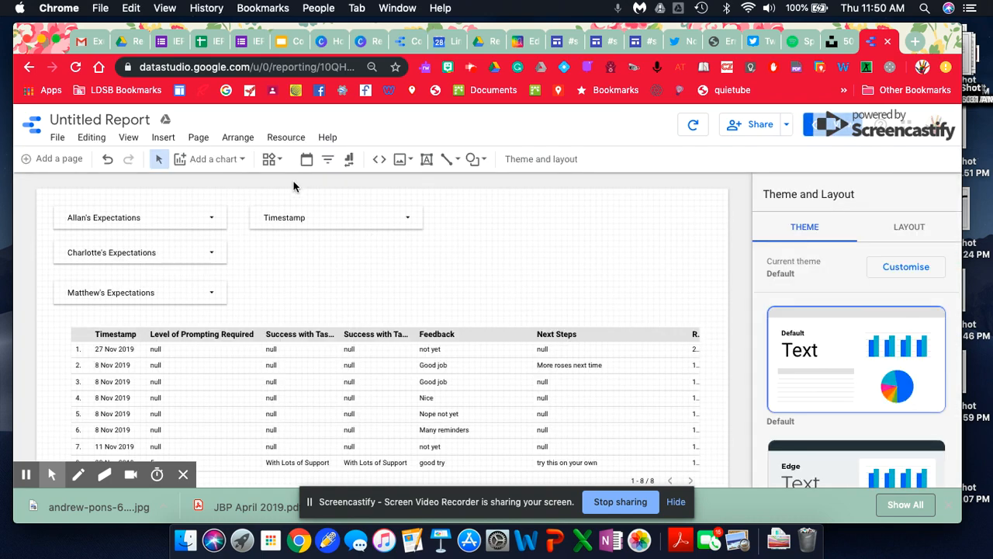
{"action": "left_click", "coordinate": [426, 163]}
{"action": "left_click", "coordinate": [474, 158]}
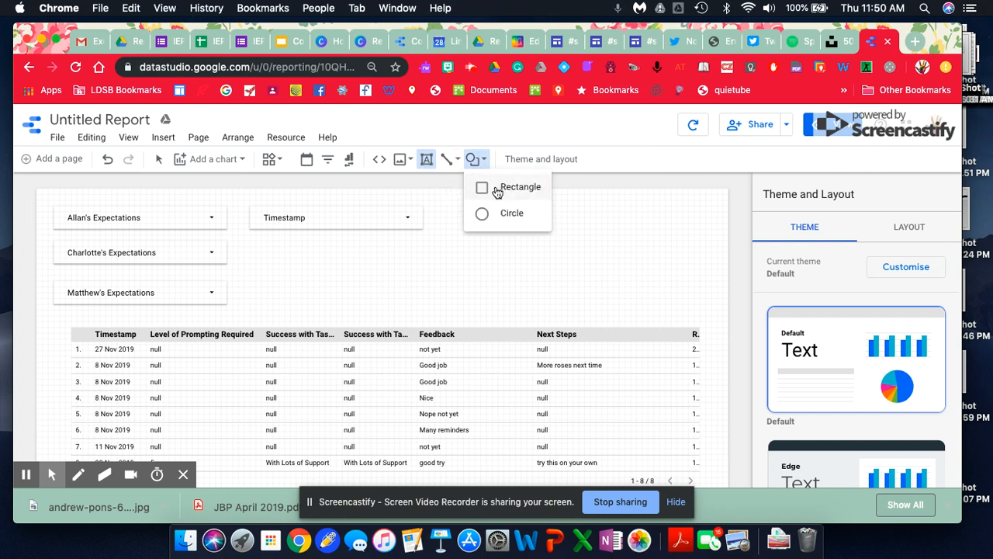
{"action": "left_click", "coordinate": [497, 191]}
{"action": "left_click_drag", "start_coordinate": [445, 202], "coordinate": [718, 270]}
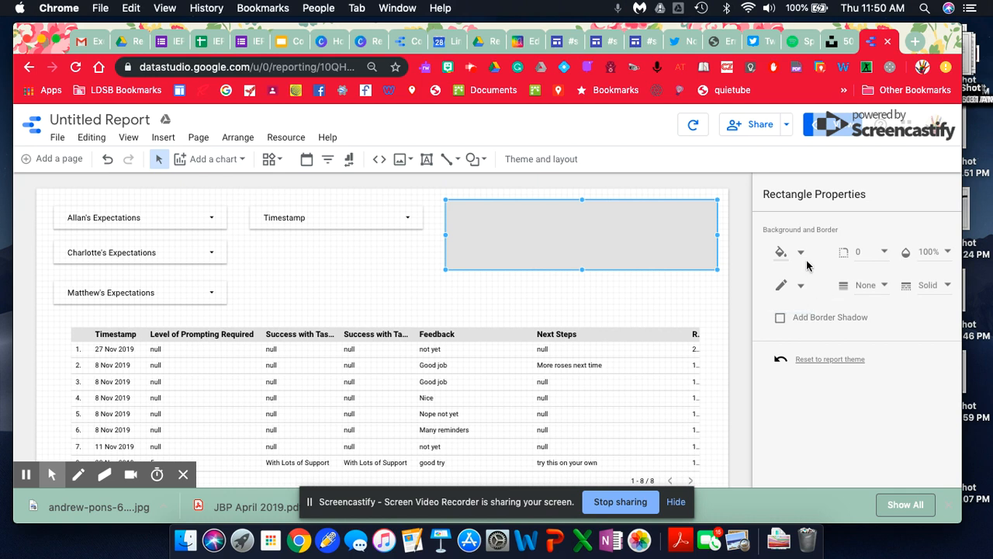
Step: Fill the rectangle's background with the dark grey custom colour
{"action": "left_click", "coordinate": [803, 256]}
{"action": "left_click", "coordinate": [815, 195]}
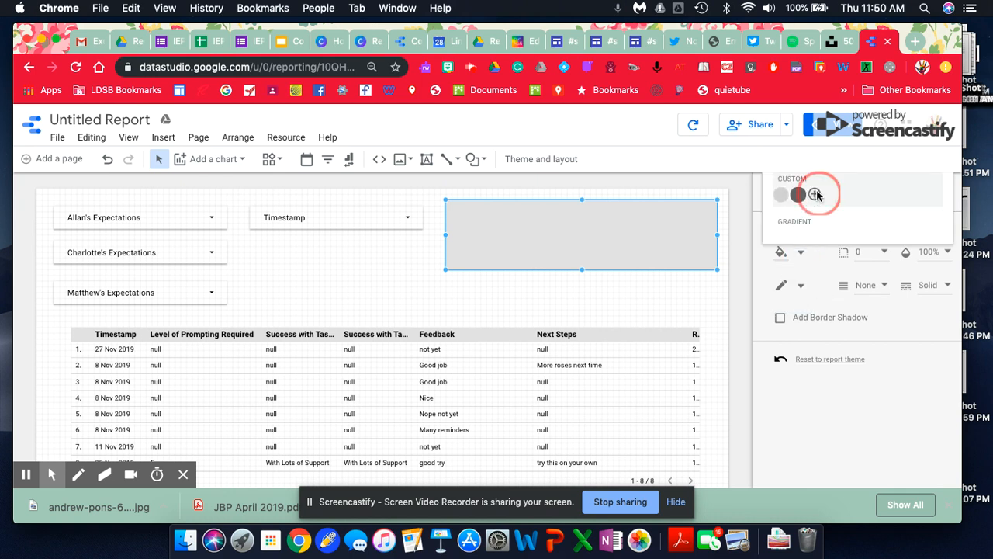
{"action": "left_click", "coordinate": [801, 256]}
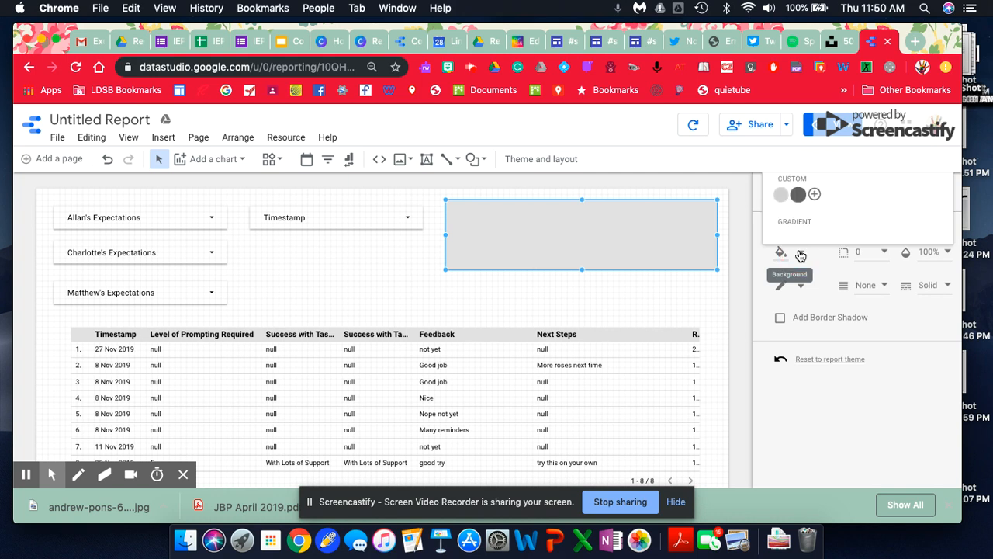
{"action": "left_click", "coordinate": [815, 195]}
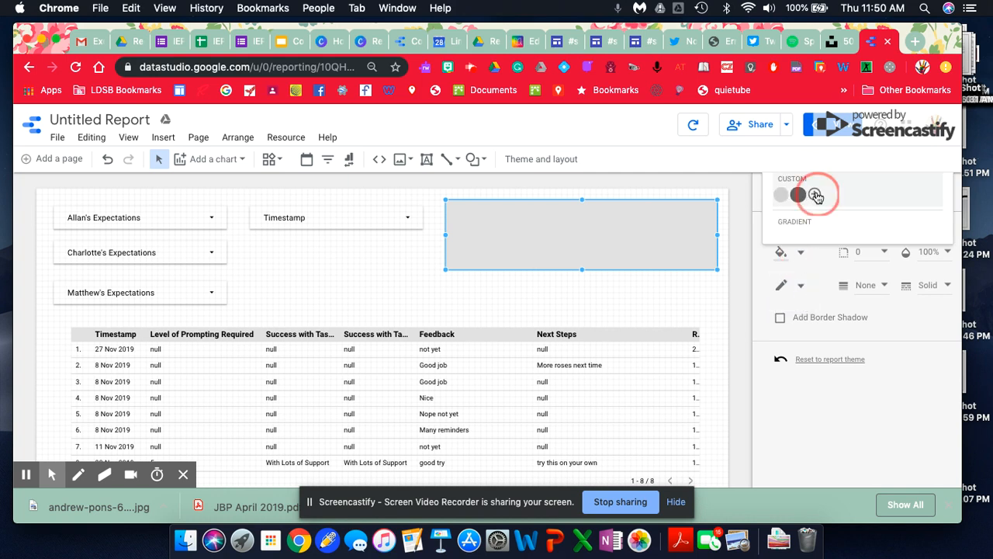
{"action": "left_click", "coordinate": [800, 252]}
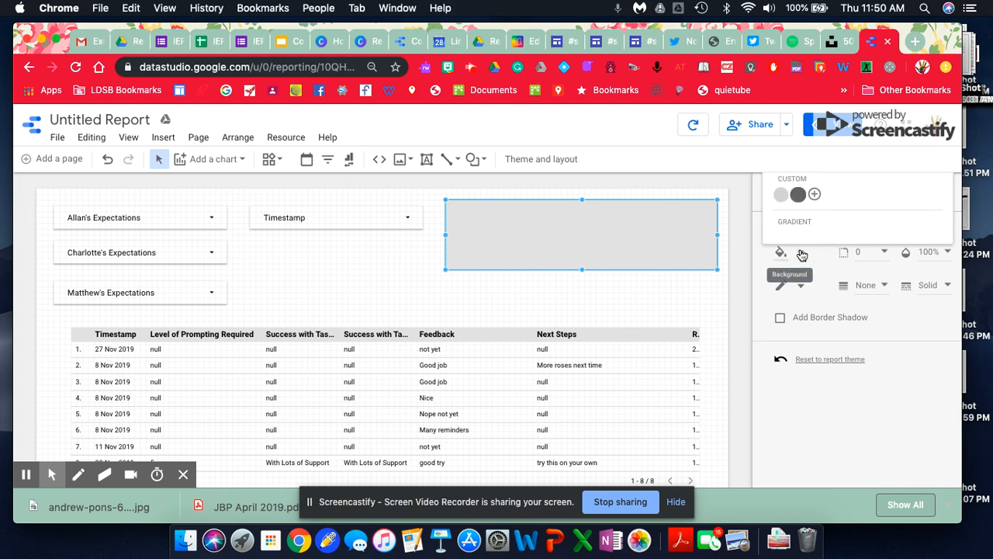
{"action": "scroll", "coordinate": [811, 224], "scroll_direction": "down", "scroll_amount": 2}
{"action": "scroll", "coordinate": [810, 225], "scroll_direction": "up", "scroll_amount": 1}
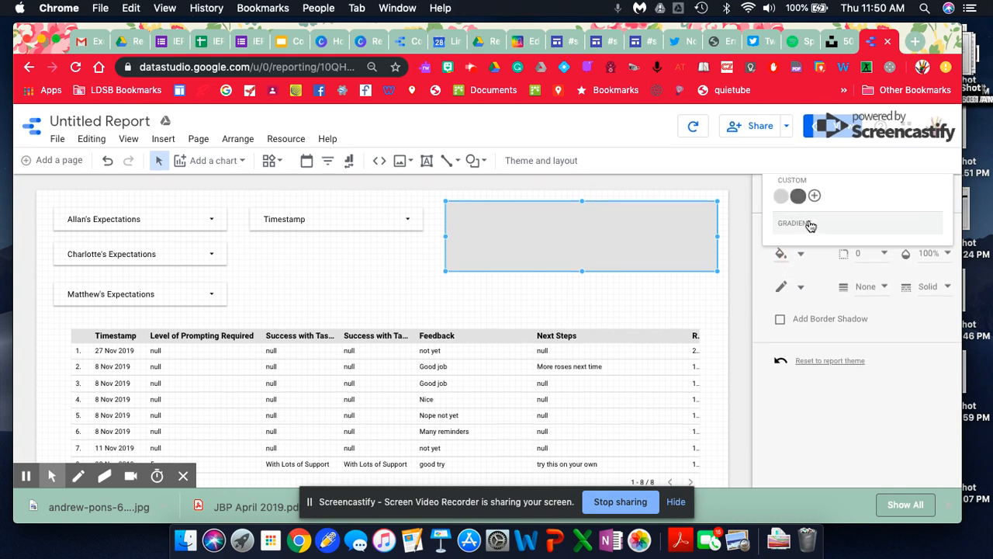
{"action": "left_click", "coordinate": [799, 198]}
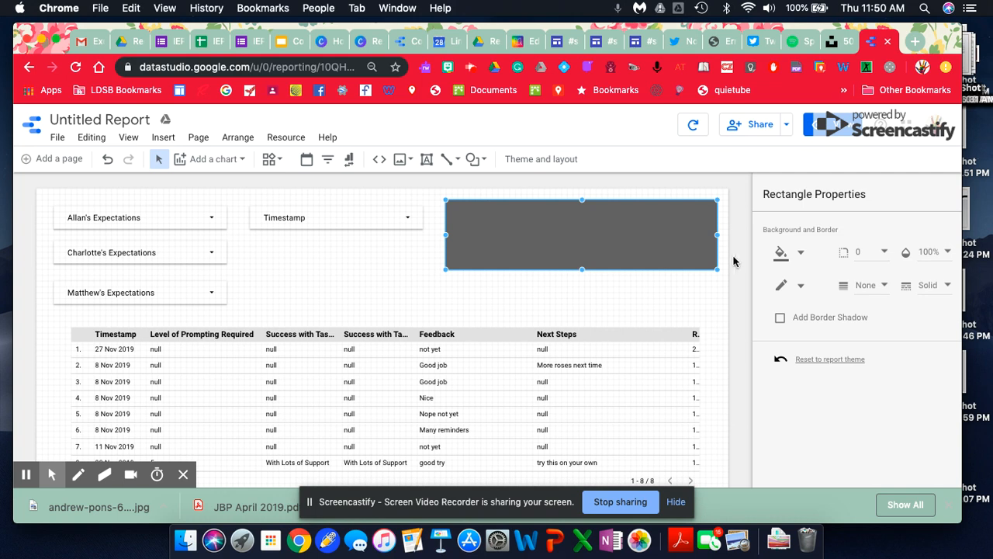
Step: Add a text box inside the dark grey rectangle reading "IEP Tracking"
{"action": "left_click", "coordinate": [427, 160]}
{"action": "left_click_drag", "start_coordinate": [458, 211], "coordinate": [705, 256]}
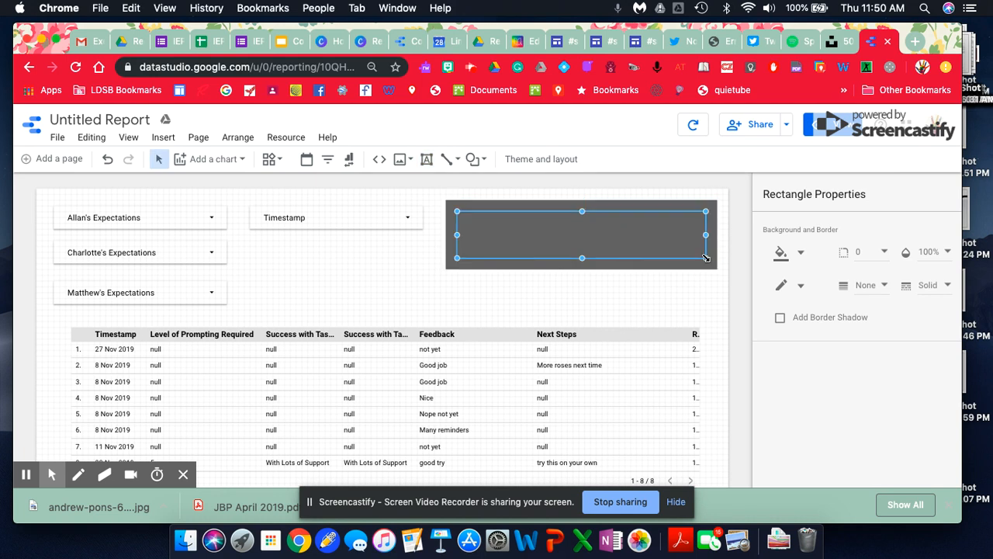
{"action": "type", "text": "IEP Tracking"}
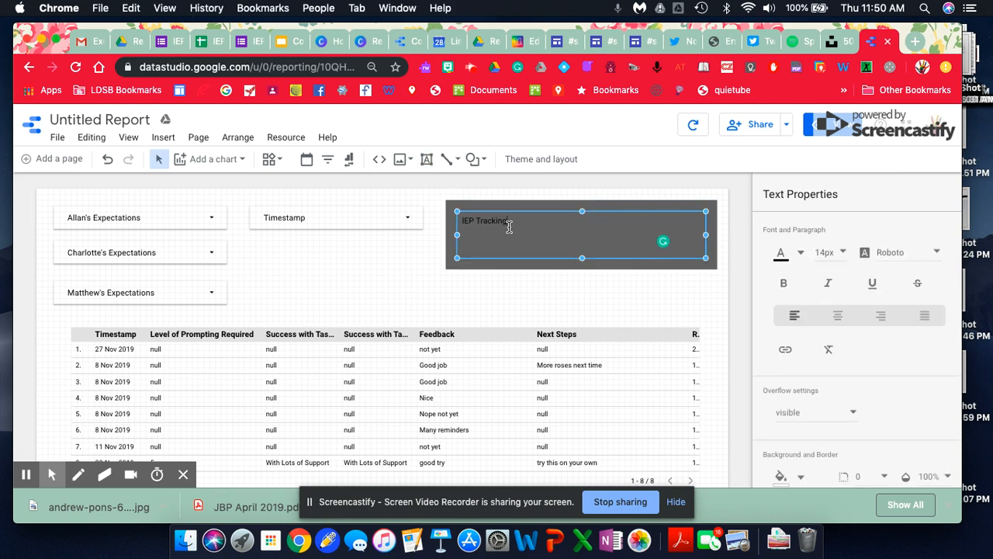
Step: Set the IEP Tracking title to 30px and centre it in its text box
{"action": "left_click_drag", "start_coordinate": [515, 224], "coordinate": [446, 212]}
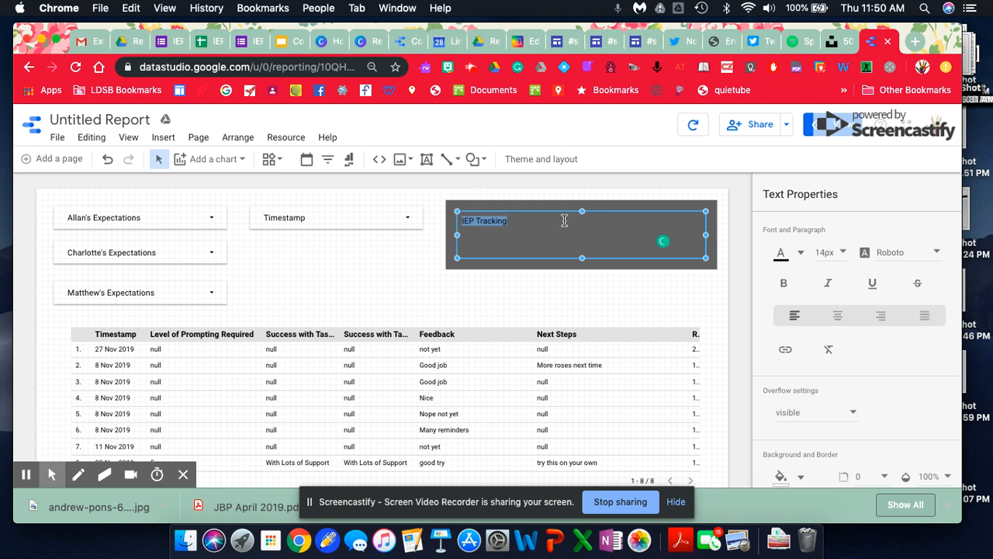
{"action": "left_click", "coordinate": [842, 253]}
{"action": "left_click", "coordinate": [824, 347]}
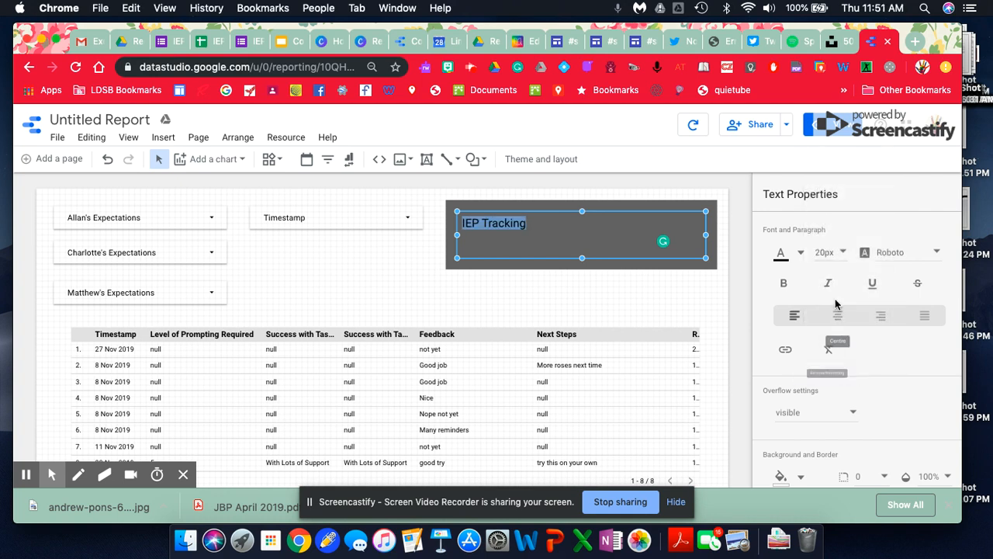
{"action": "left_click", "coordinate": [842, 253]}
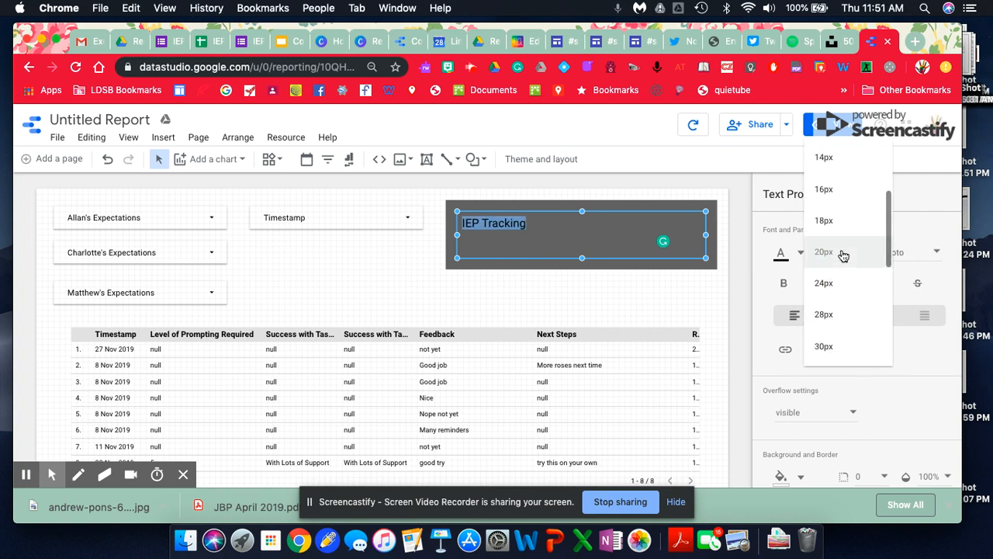
{"action": "left_click", "coordinate": [831, 346]}
{"action": "left_click", "coordinate": [838, 317]}
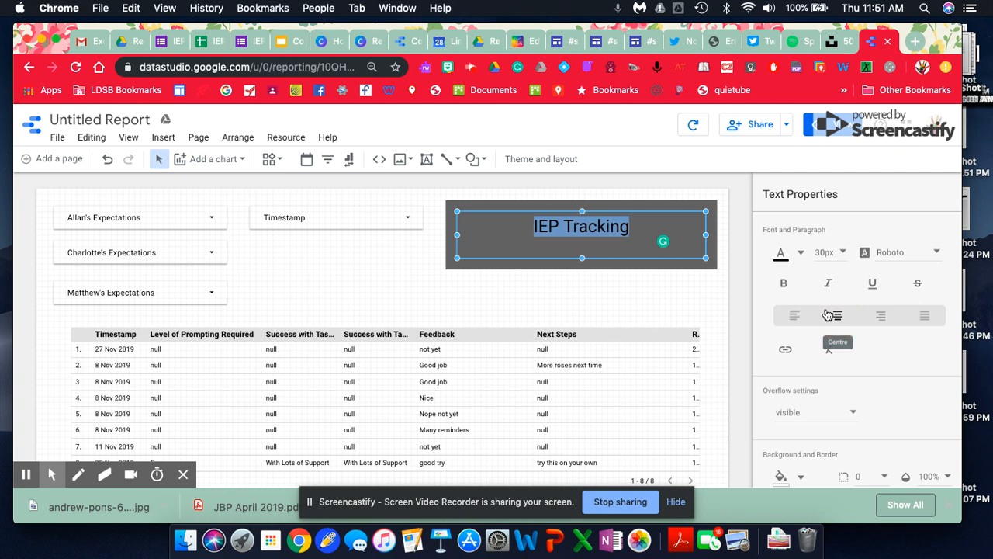
Step: Give the IEP Tracking text box a white background and deselect it
{"action": "scroll", "coordinate": [870, 331], "scroll_direction": "down", "scroll_amount": 3}
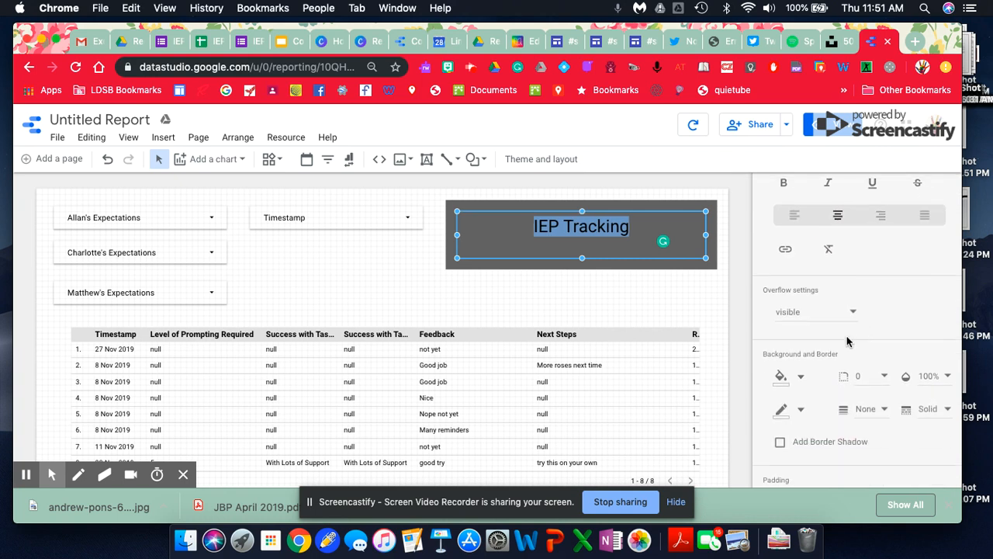
{"action": "left_click", "coordinate": [802, 378]}
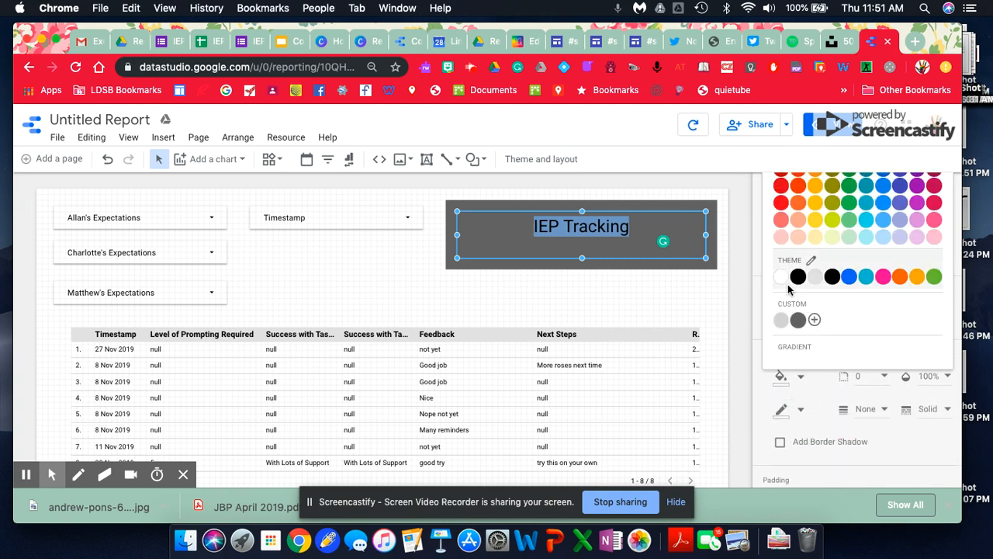
{"action": "left_click", "coordinate": [783, 280]}
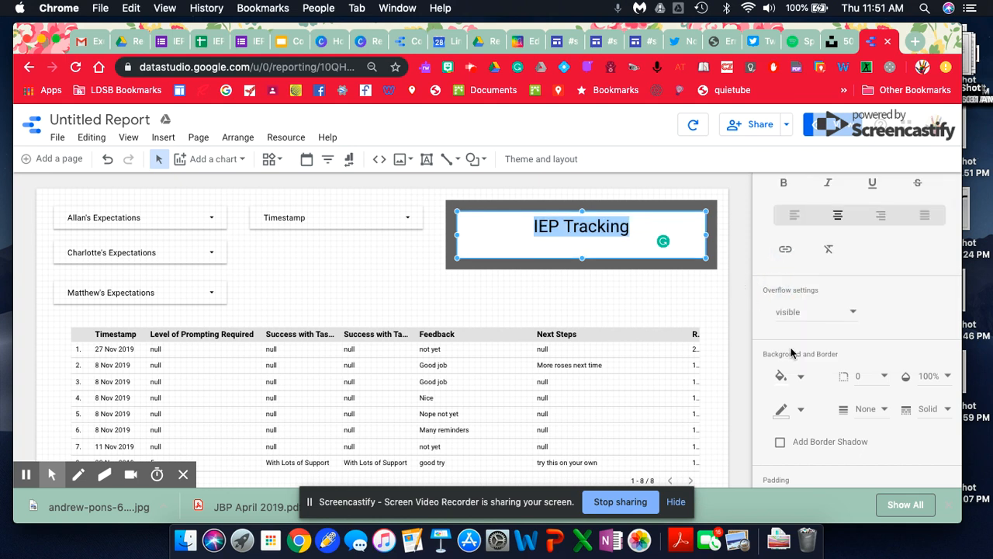
{"action": "left_click", "coordinate": [689, 312]}
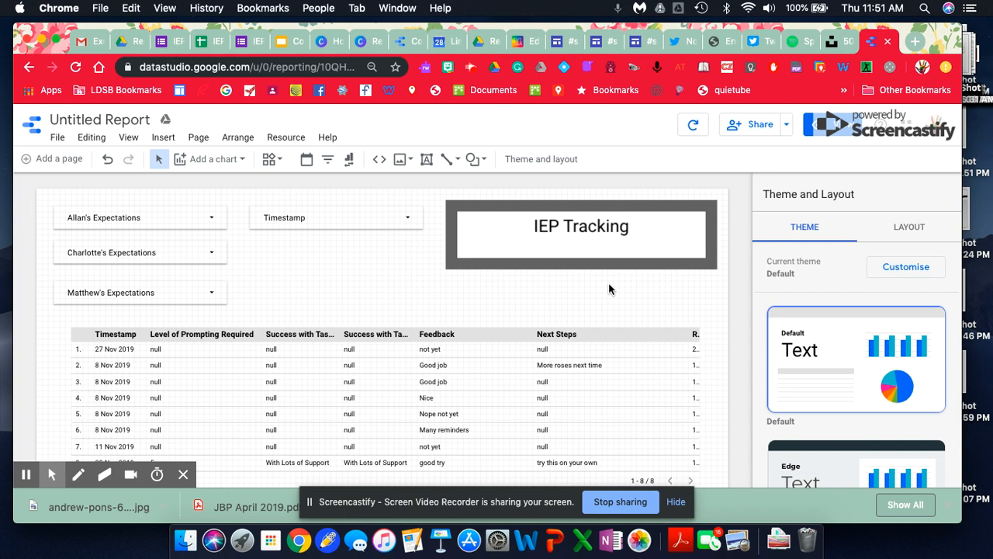